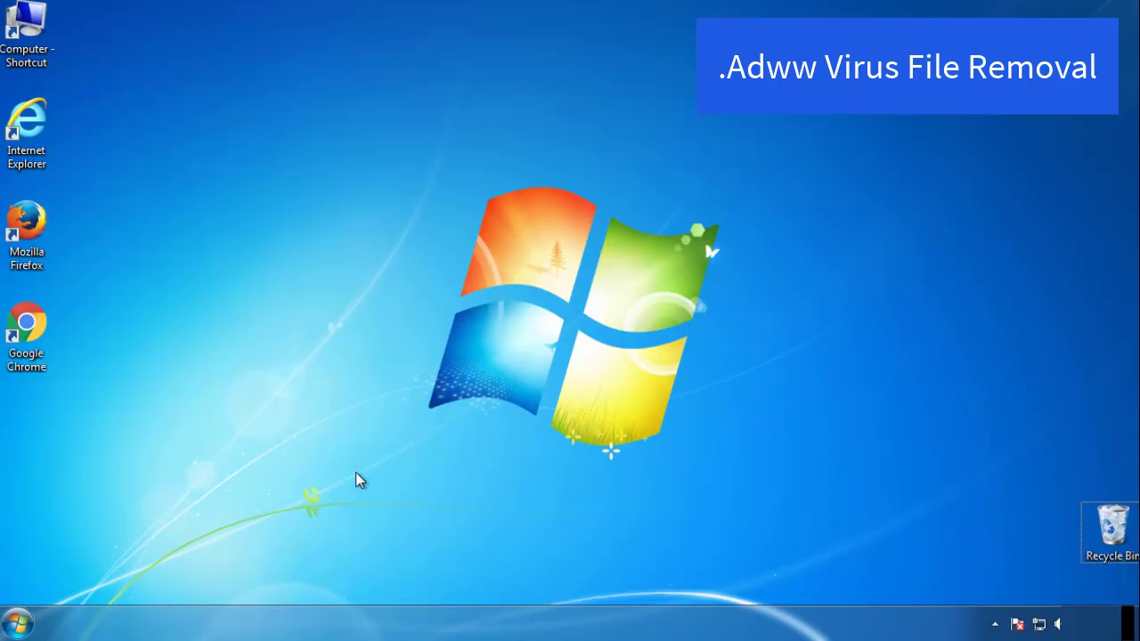
- Enable Safe boot with the Minimal option on msconfig's Boot tab and confirm with OK
left_click(18, 623)
left_click(91, 575)
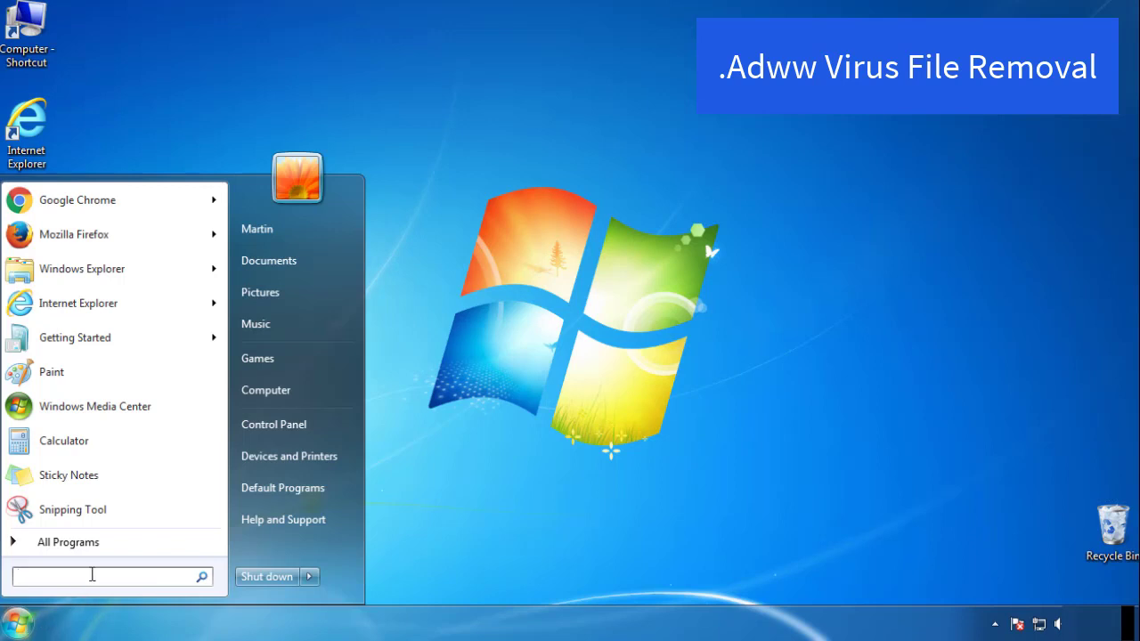
type("msconfig")
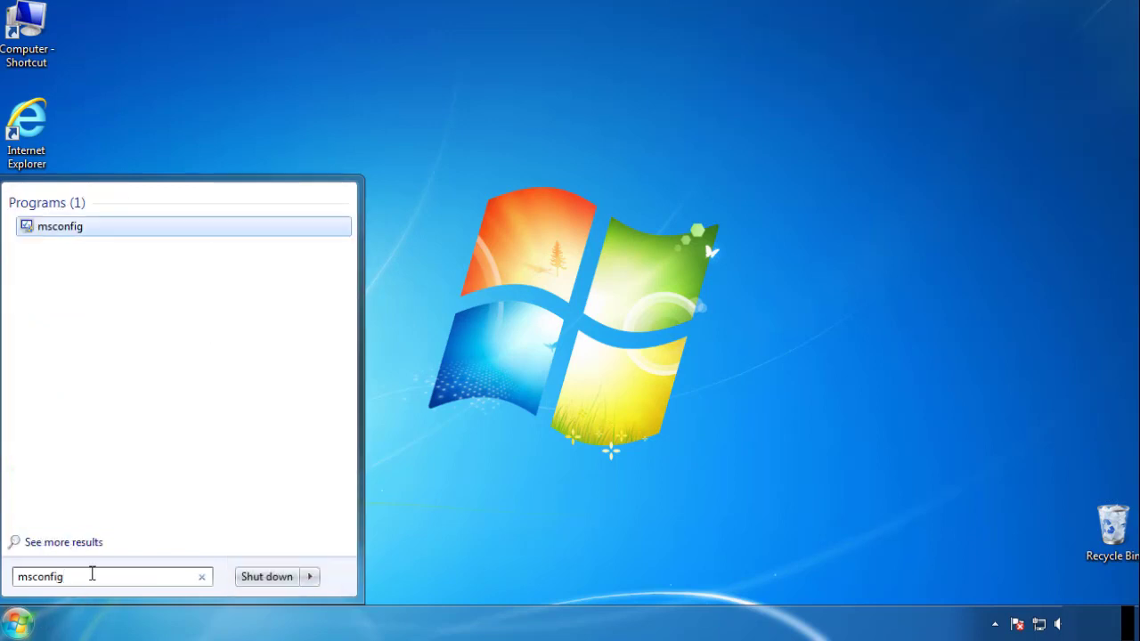
key("Return")
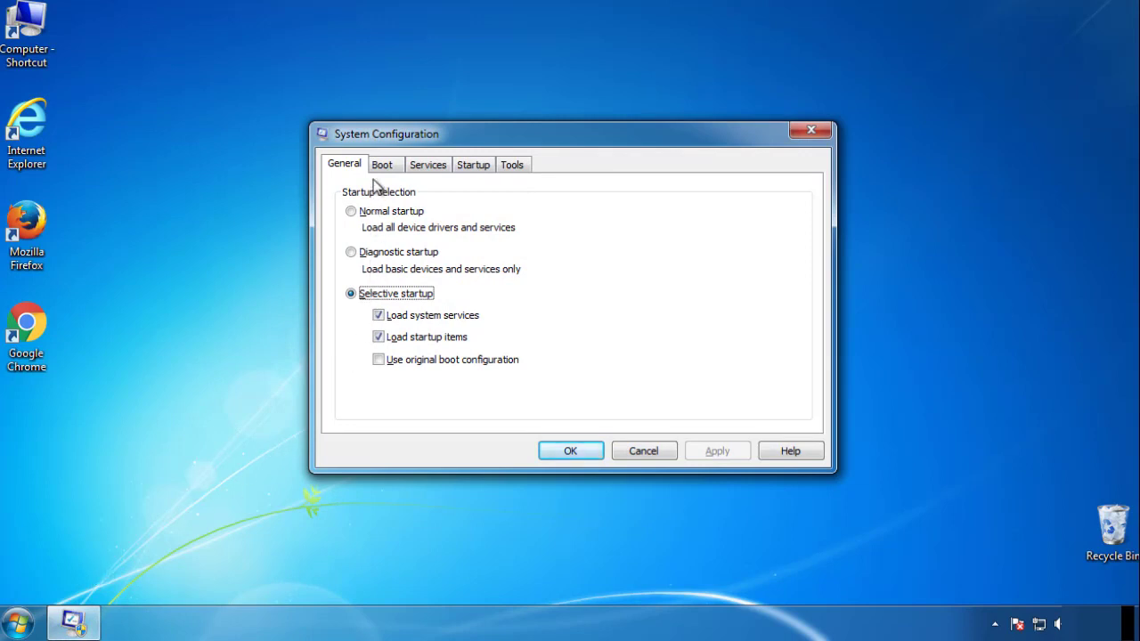
left_click(383, 167)
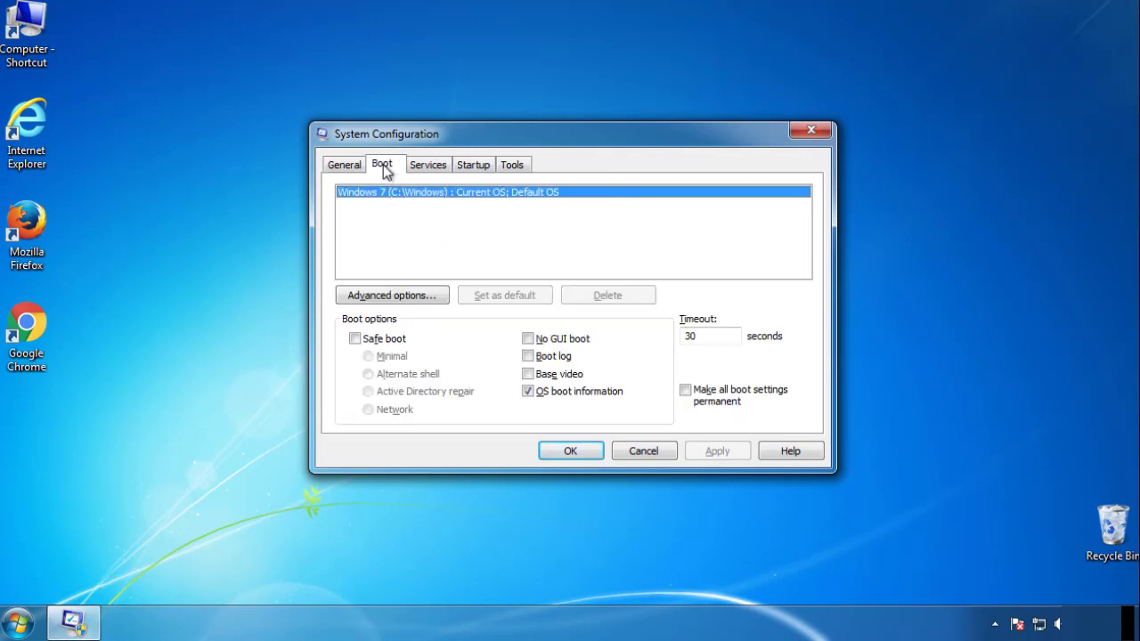
left_click(354, 338)
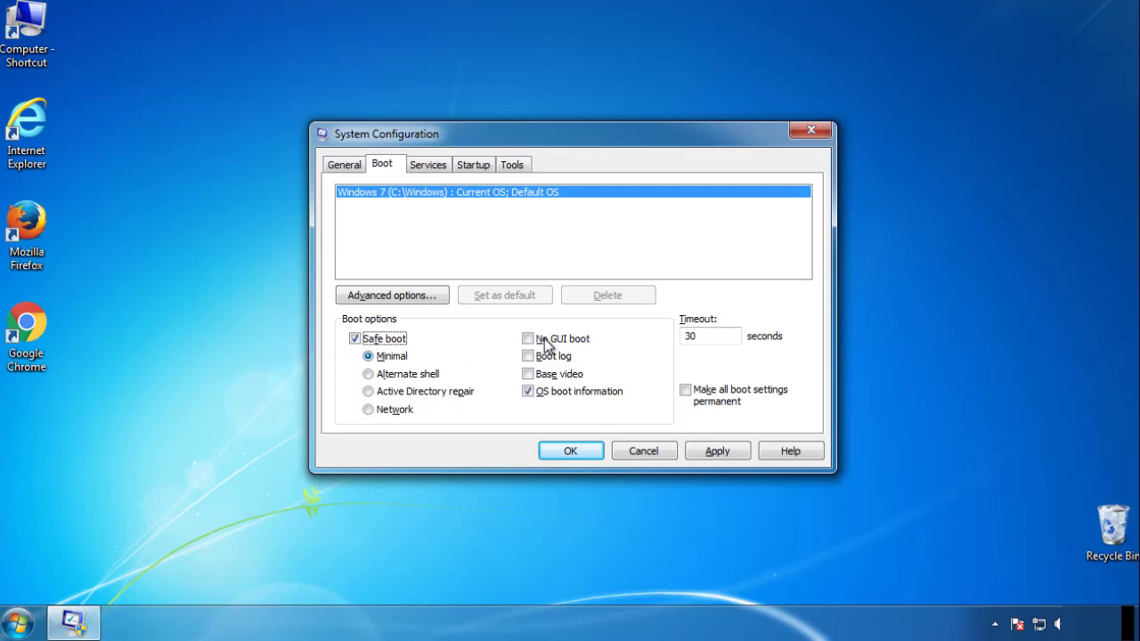
left_click(579, 451)
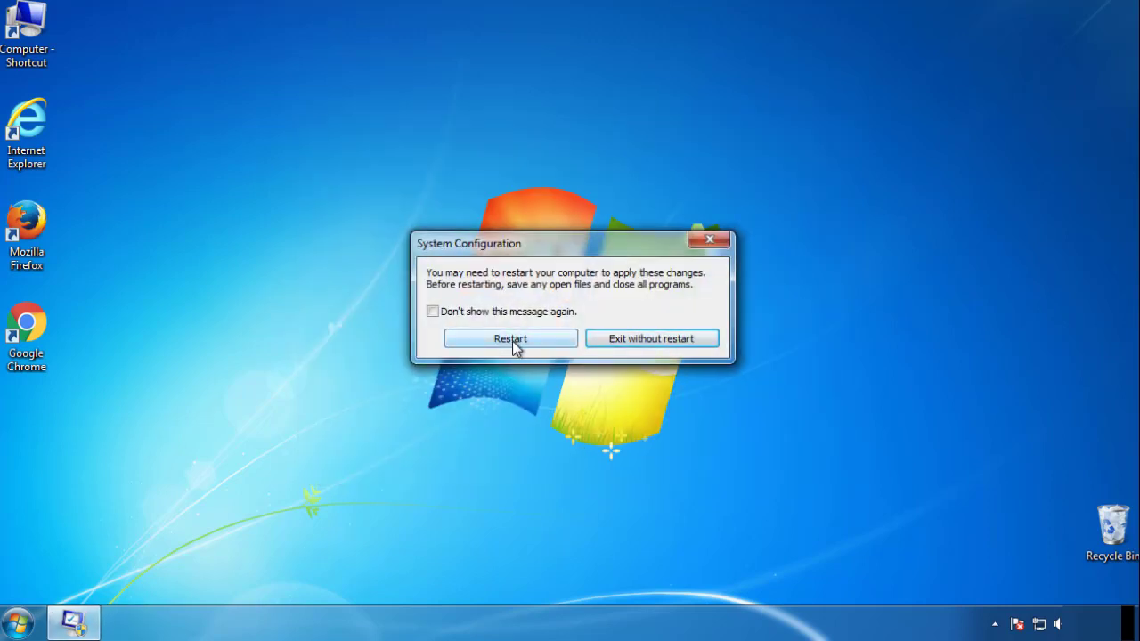
- Restart into Safe Mode, then set Folder Options to show hidden files, folders and drives
left_click(512, 341)
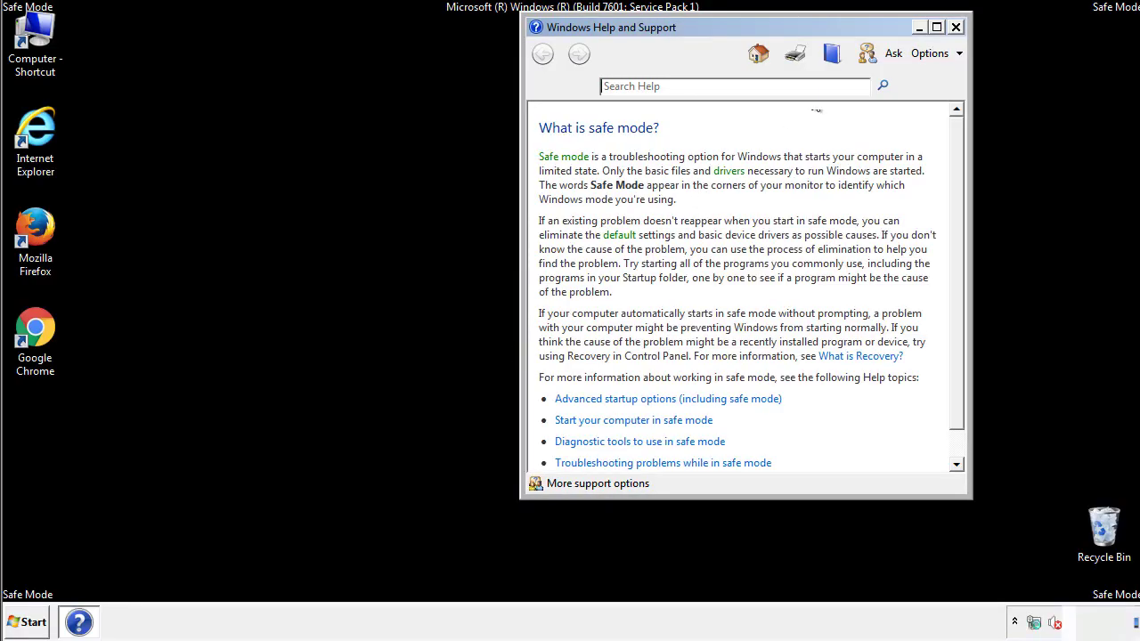
left_click(955, 27)
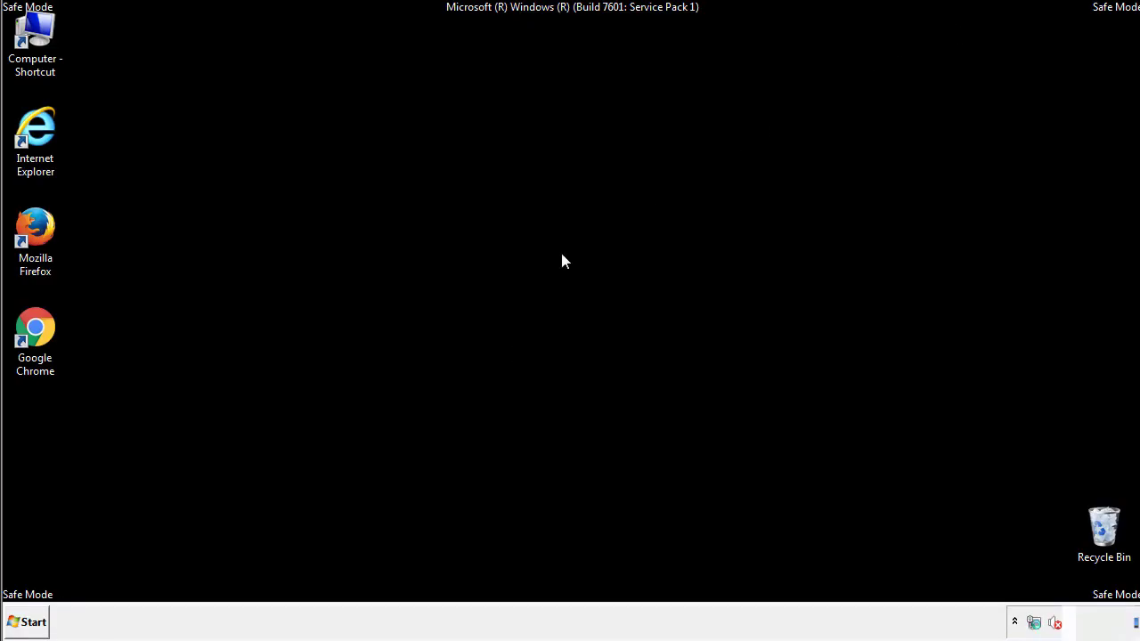
left_click(36, 621)
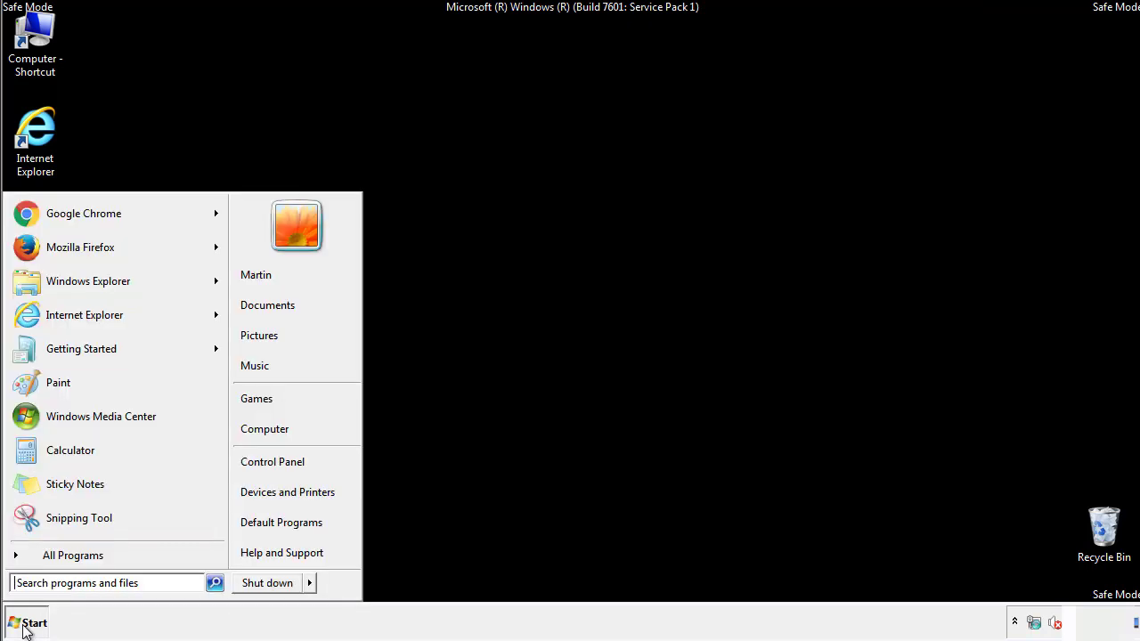
left_click(285, 457)
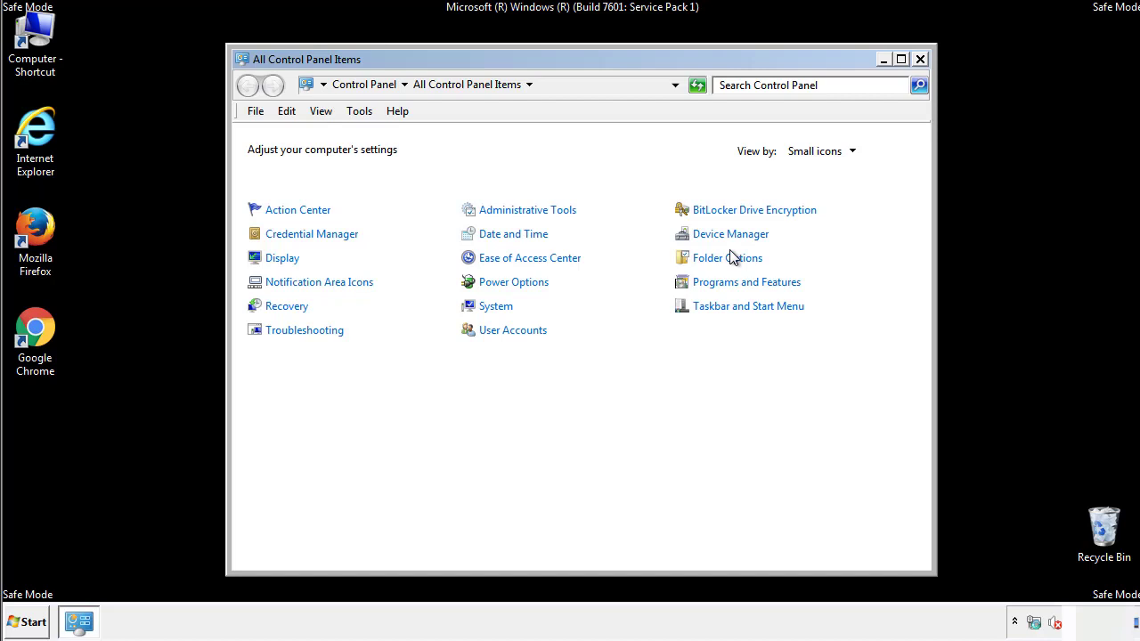
left_click(729, 258)
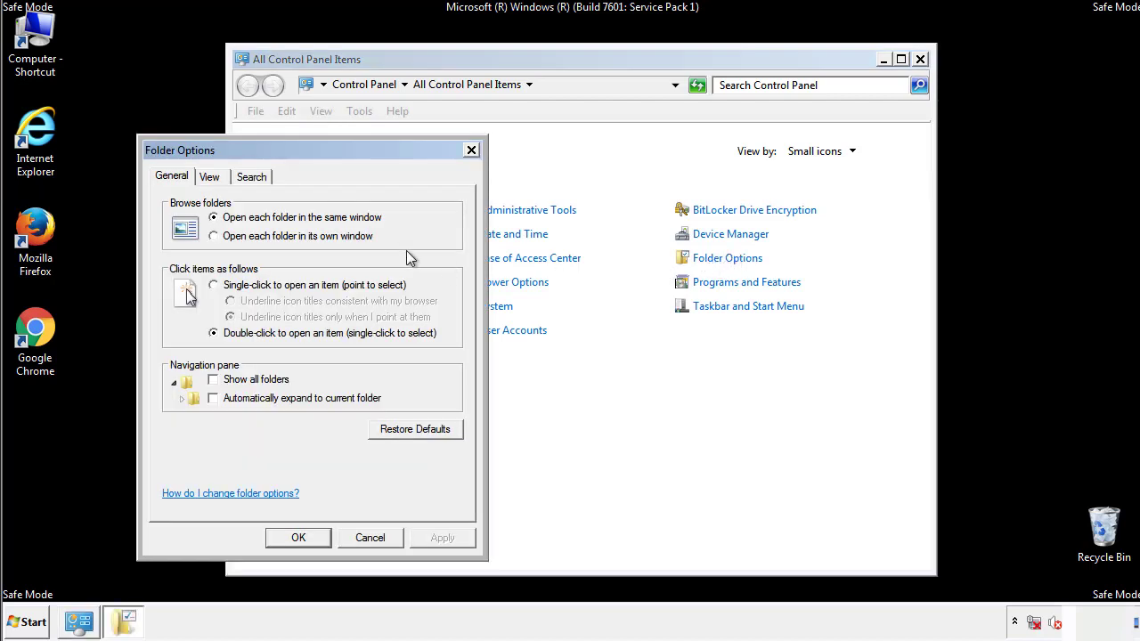
left_click(212, 181)
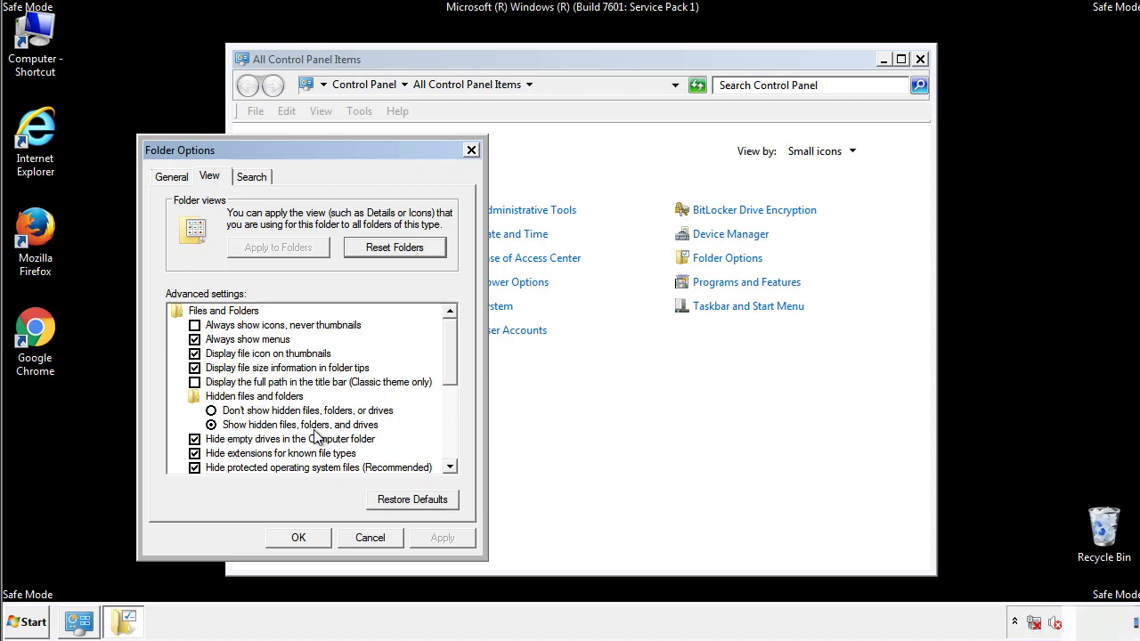
left_click(307, 537)
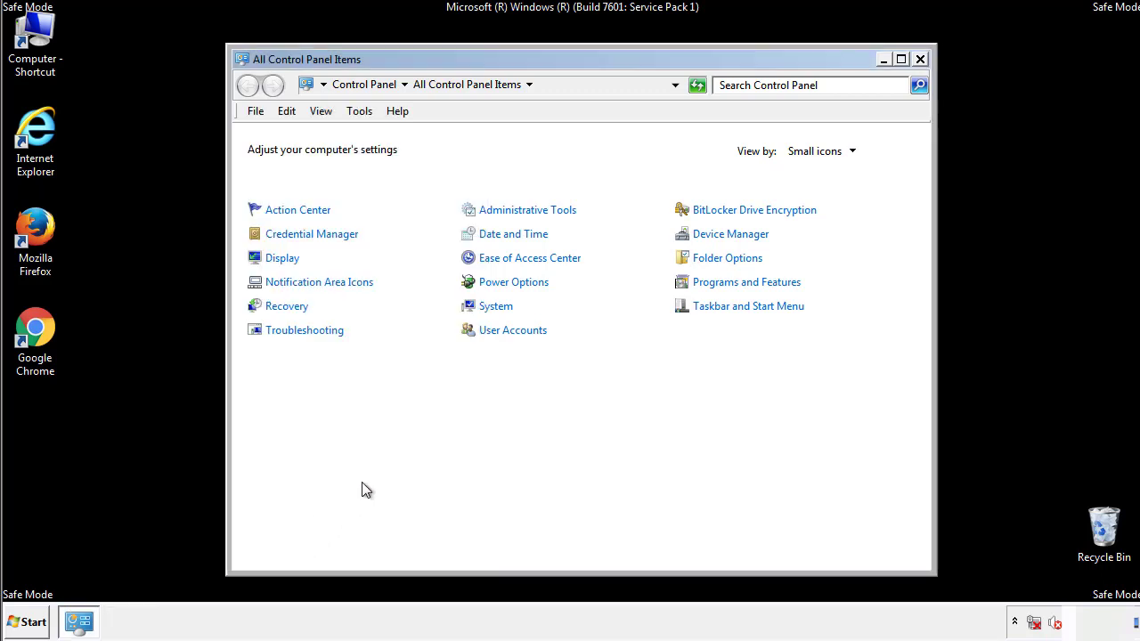
left_click(919, 59)
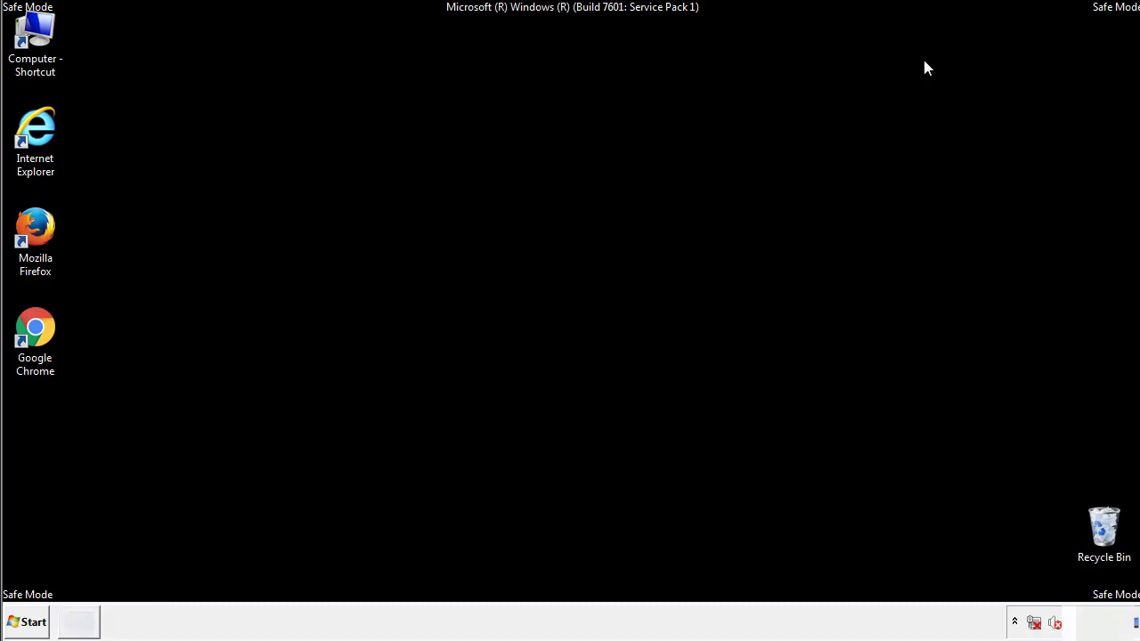
- Browse from Computer to C:\Windows\System32\drivers\etc and open the hosts file
double_click(37, 35)
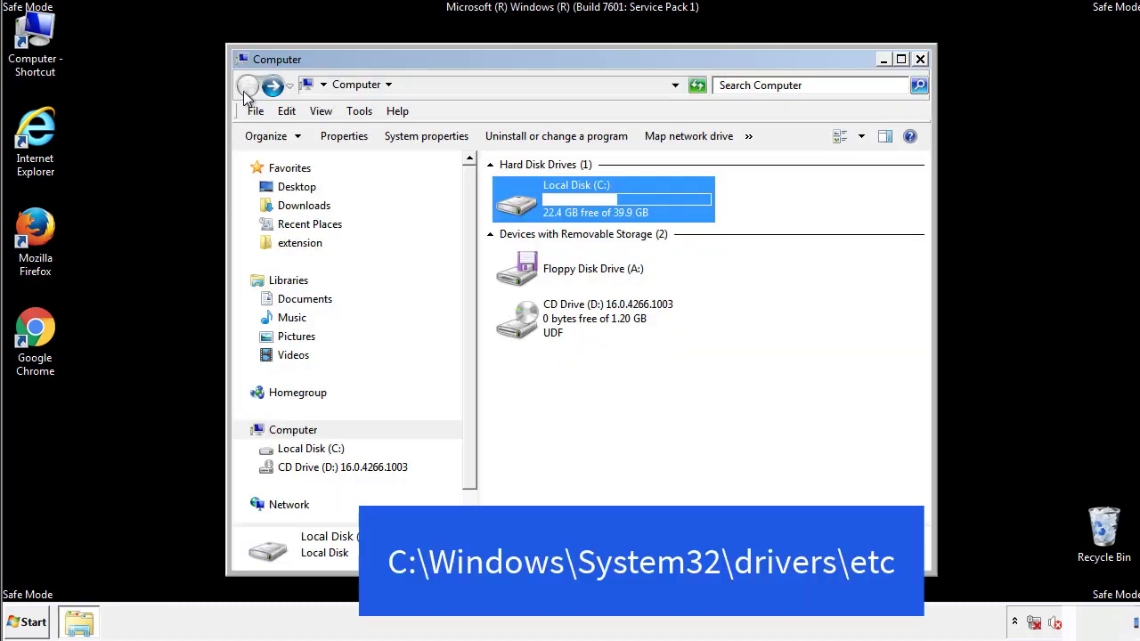
double_click(525, 208)
double_click(523, 325)
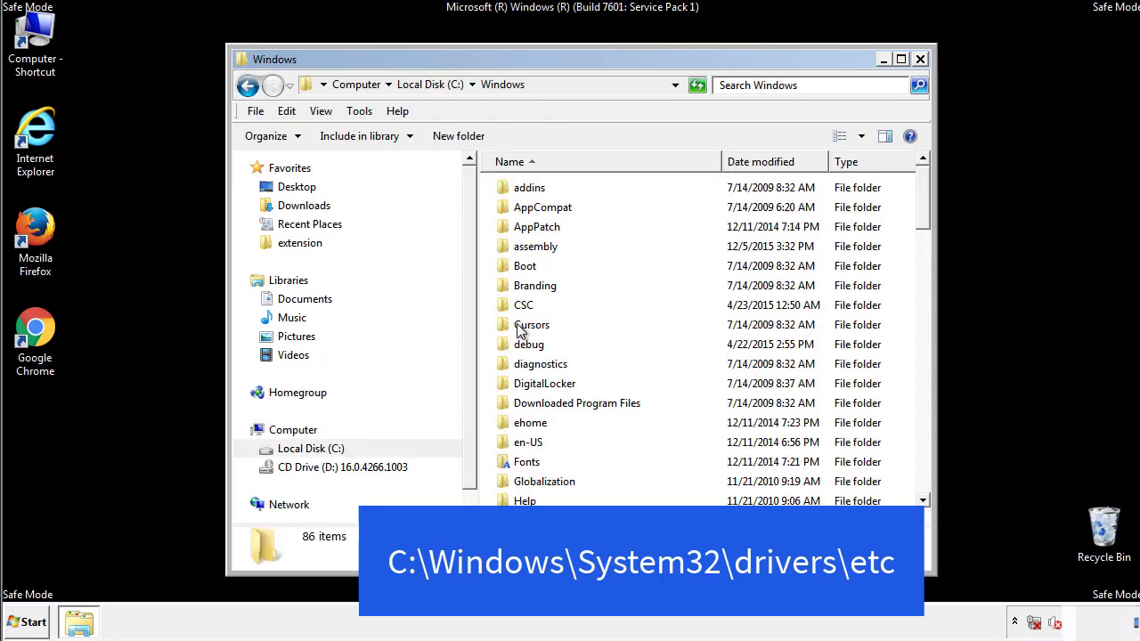
scroll(525, 400, "down", 2)
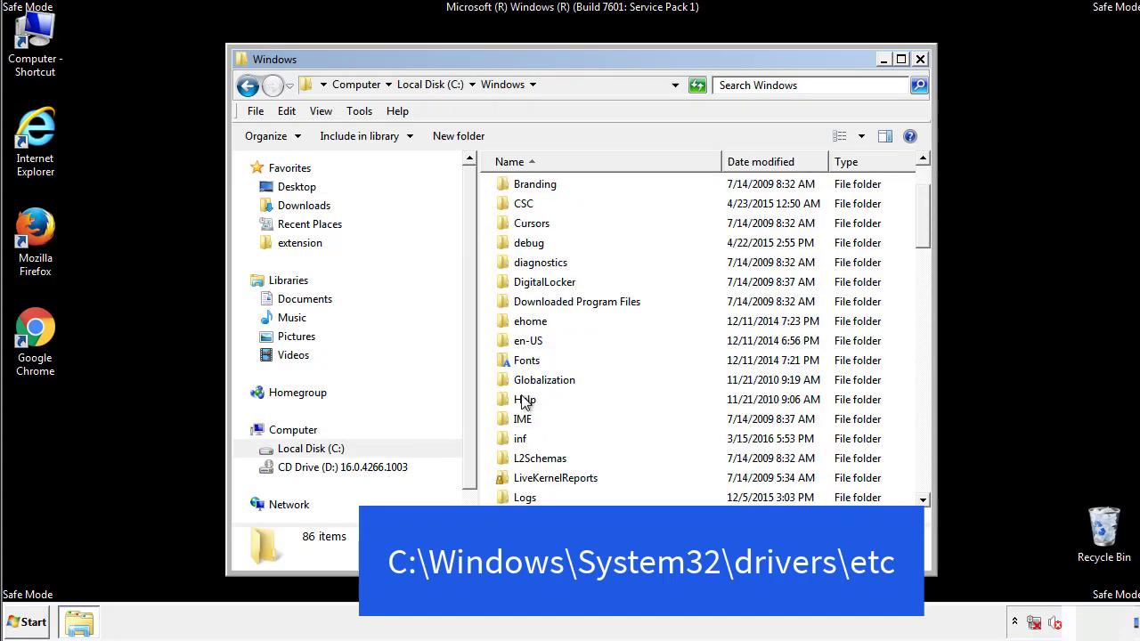
scroll(524, 403, "down", 7)
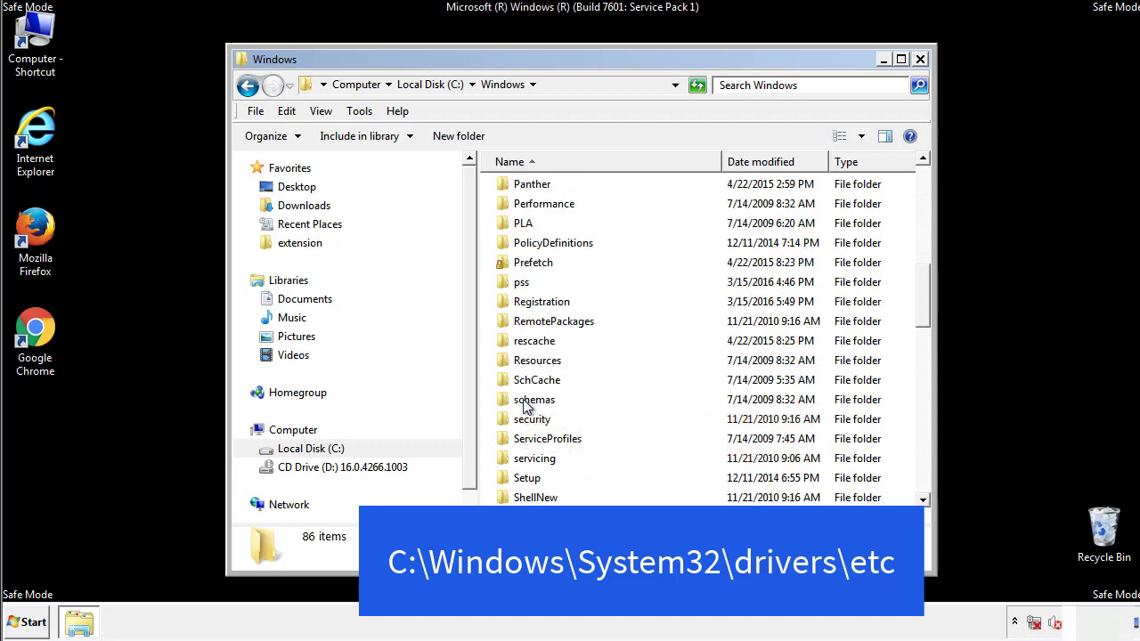
scroll(523, 403, "down", 2)
double_click(539, 458)
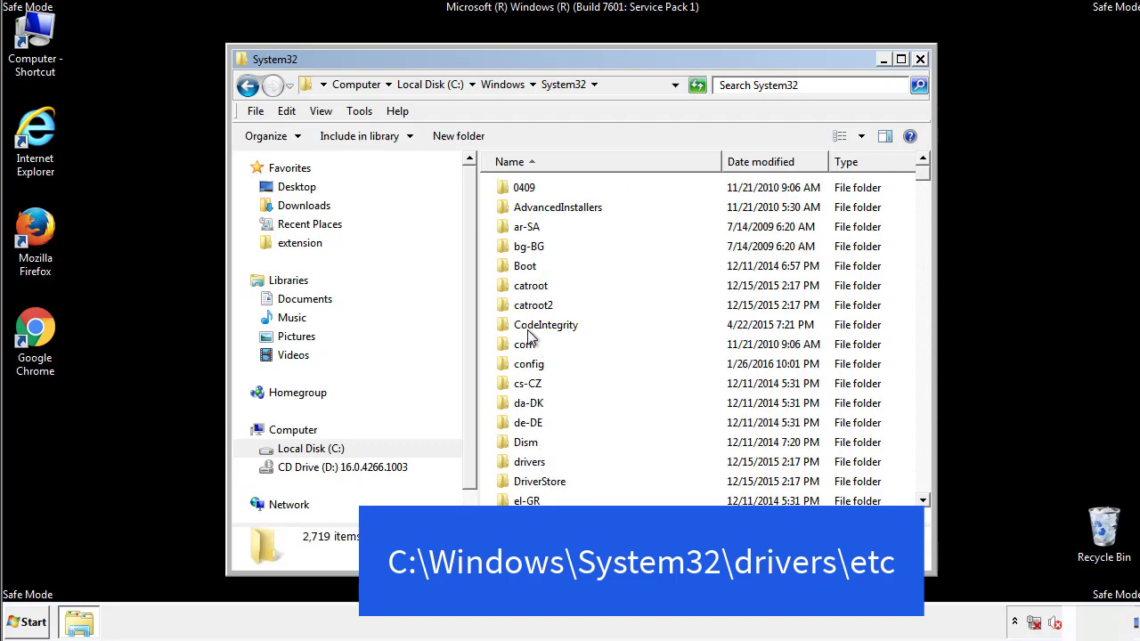
double_click(530, 463)
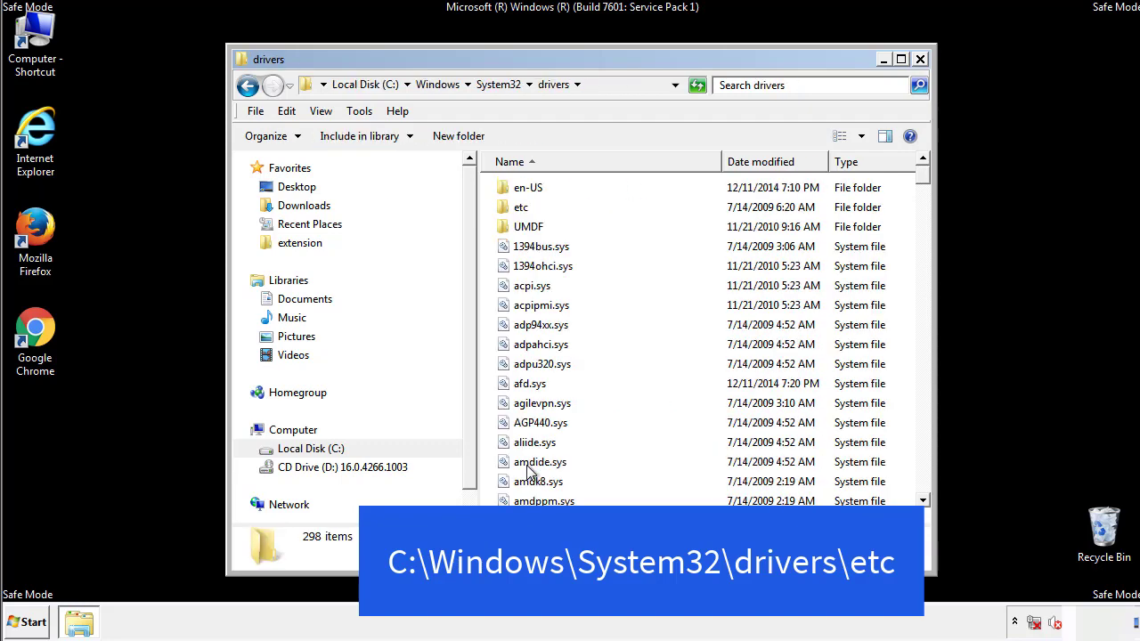
double_click(511, 212)
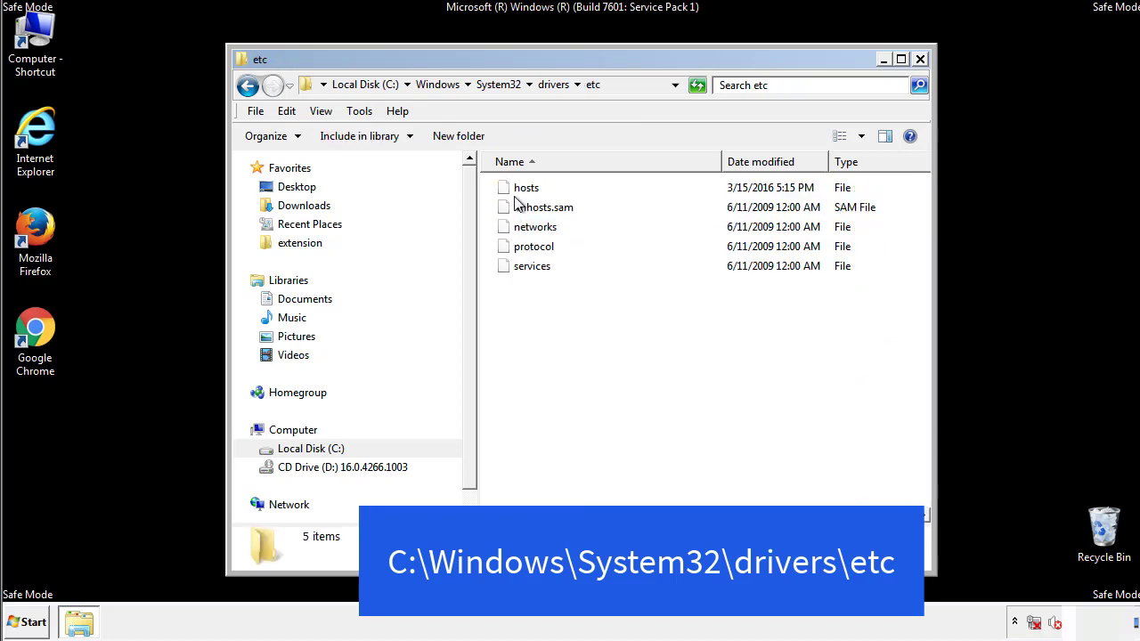
double_click(518, 194)
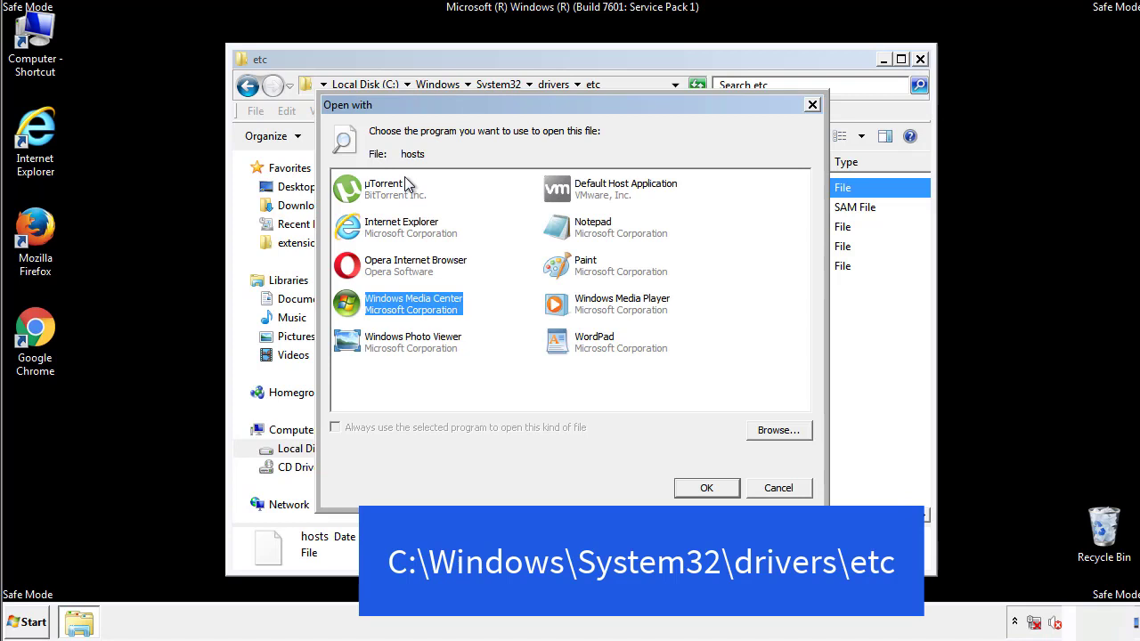
- Open the hosts file in Notepad and reposition the window to show its full text
left_click(577, 233)
left_click(705, 488)
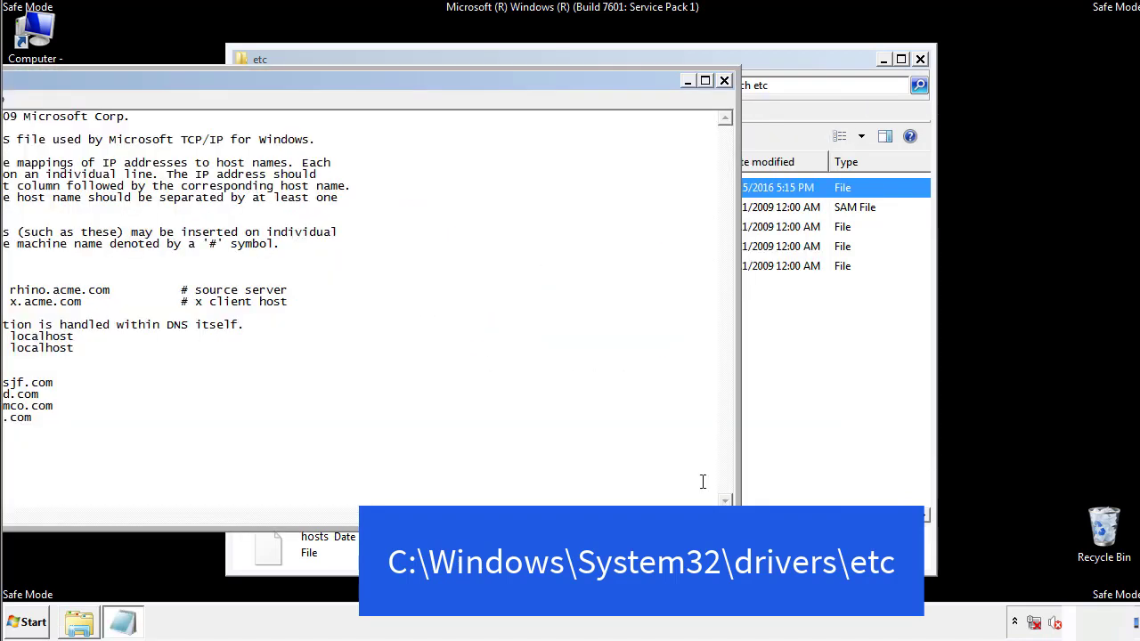
left_click_drag(466, 81, 725, 98)
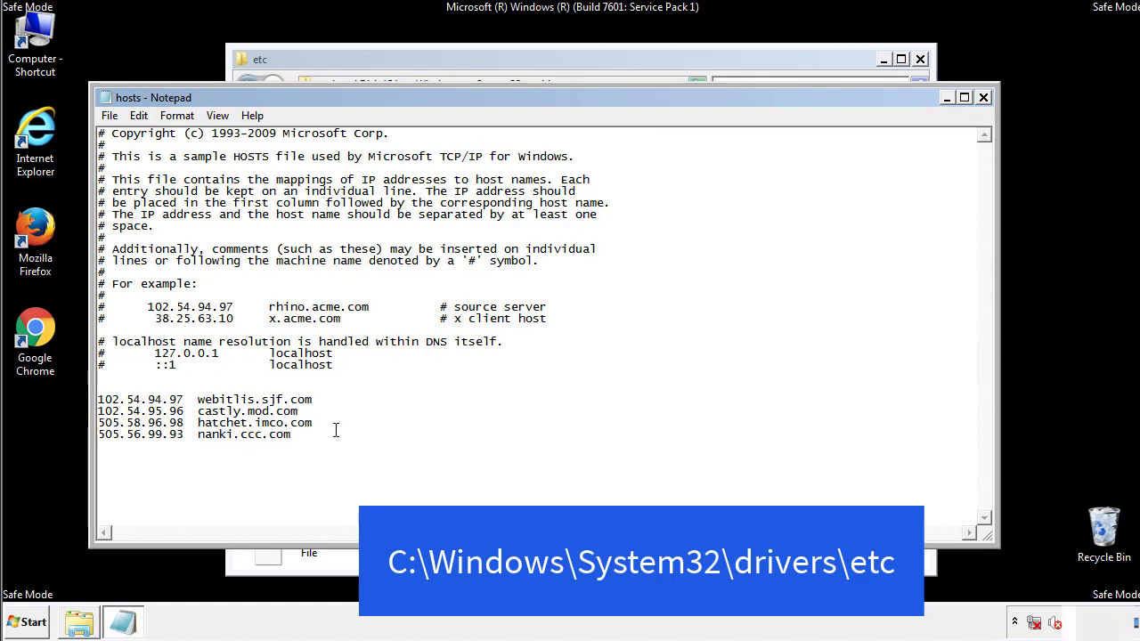
- Delete the four added host entries, save the hosts file, and close the etc folder
left_click_drag(318, 436, 121, 395)
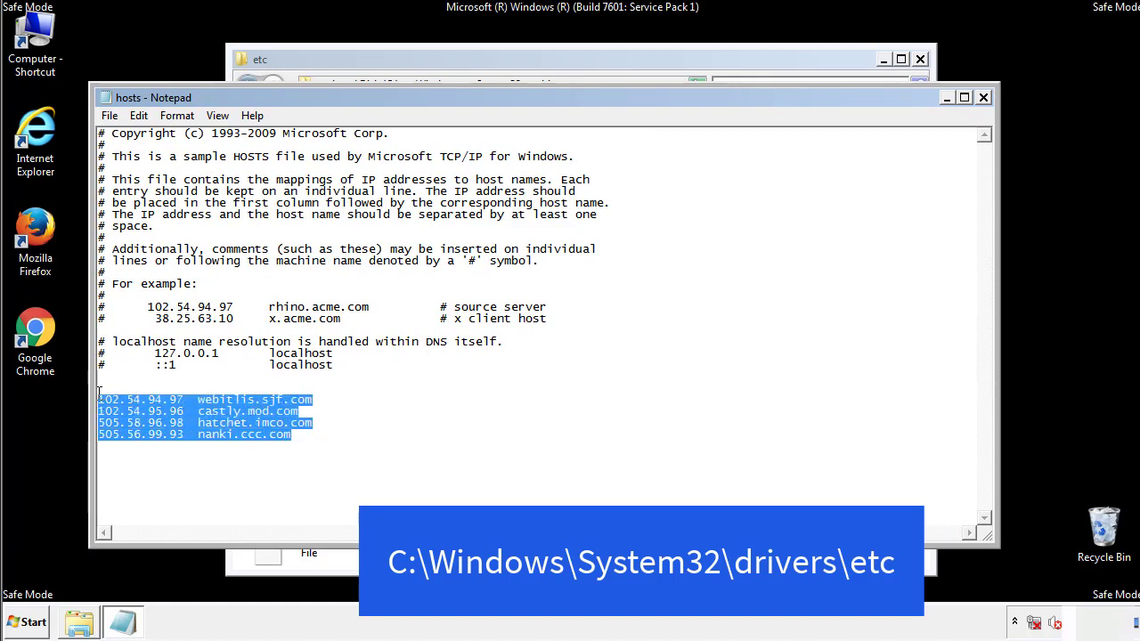
key("Delete")
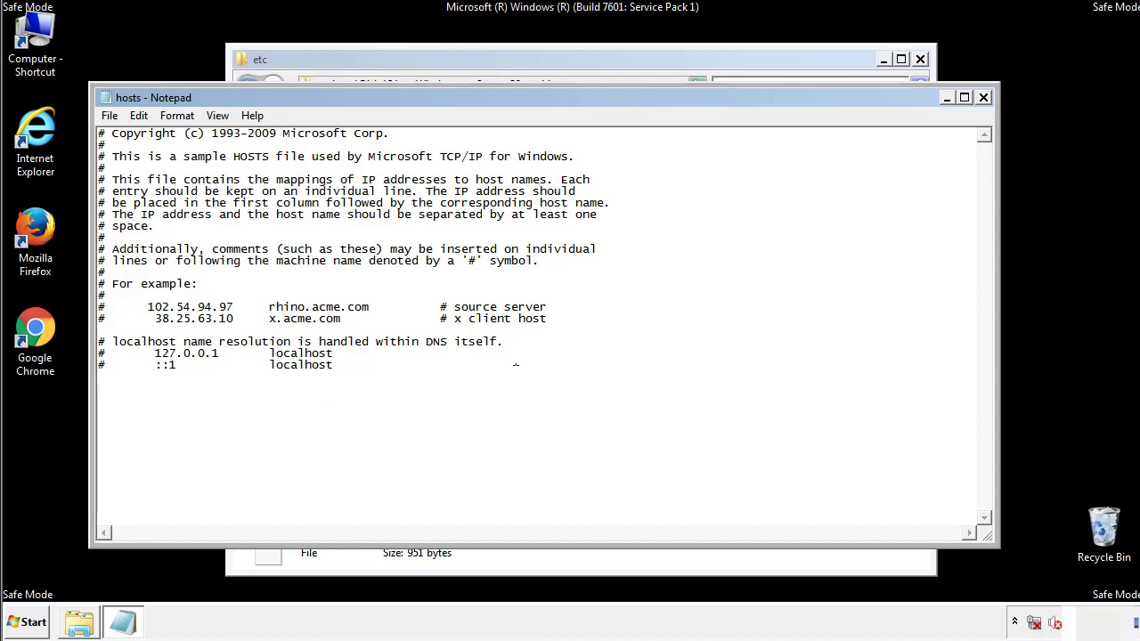
left_click(984, 98)
left_click(504, 325)
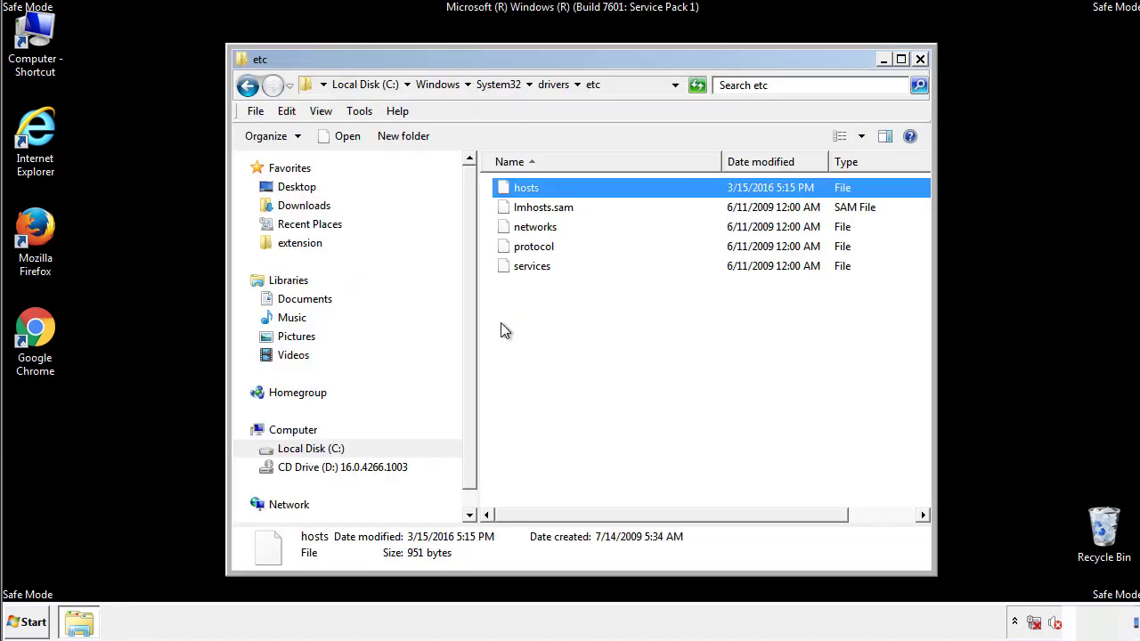
left_click(920, 59)
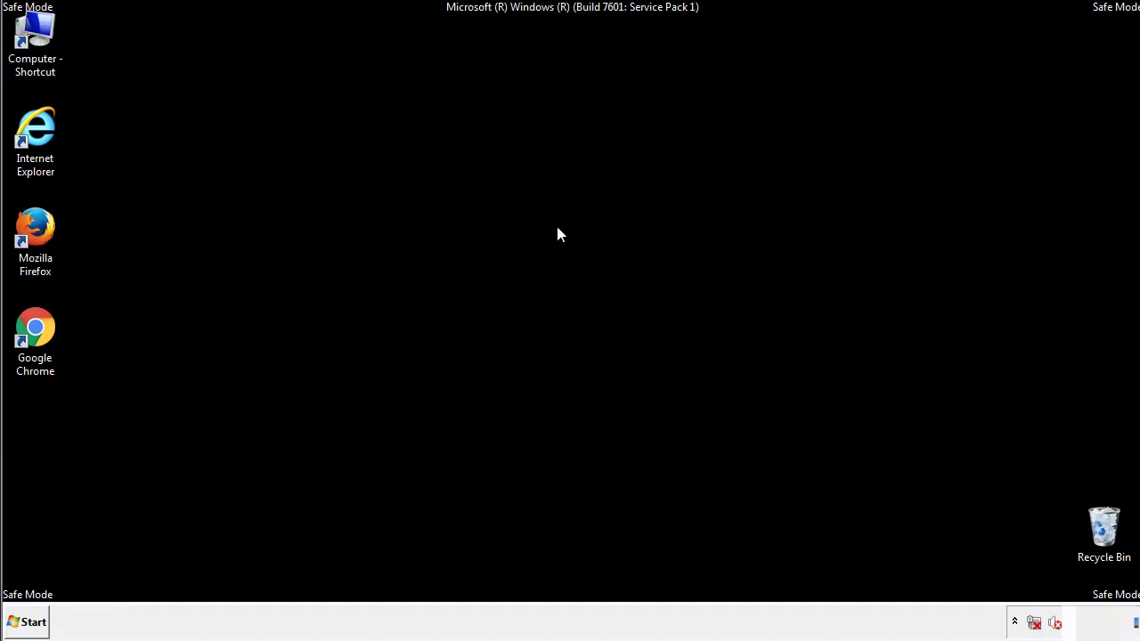
- Open the Startup folder from All Programs in a file window
left_click(32, 620)
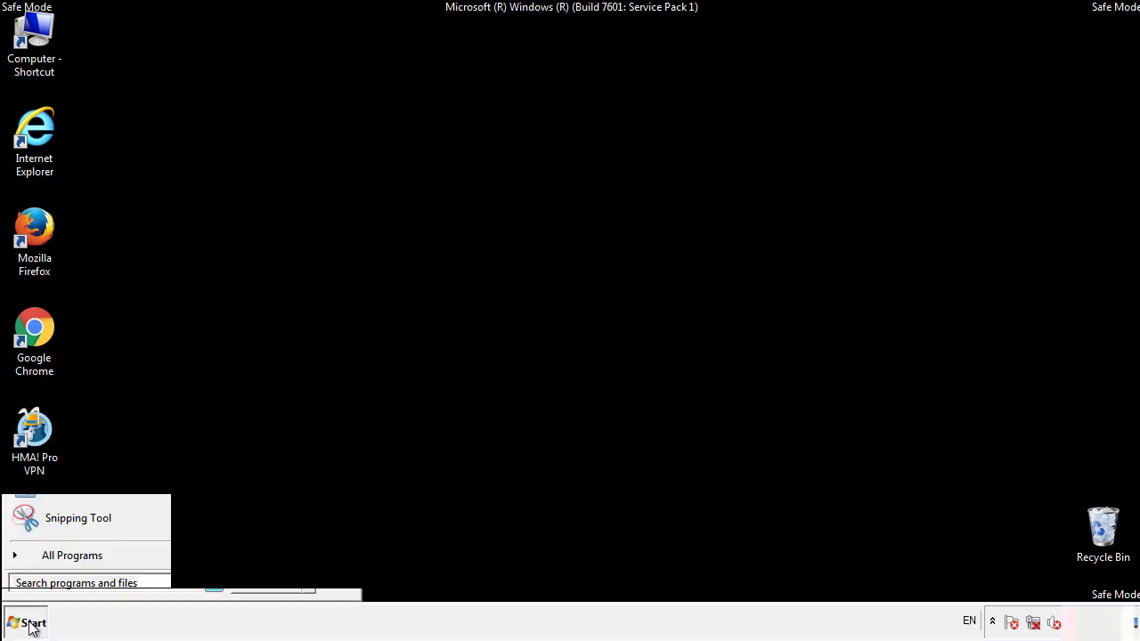
left_click(51, 562)
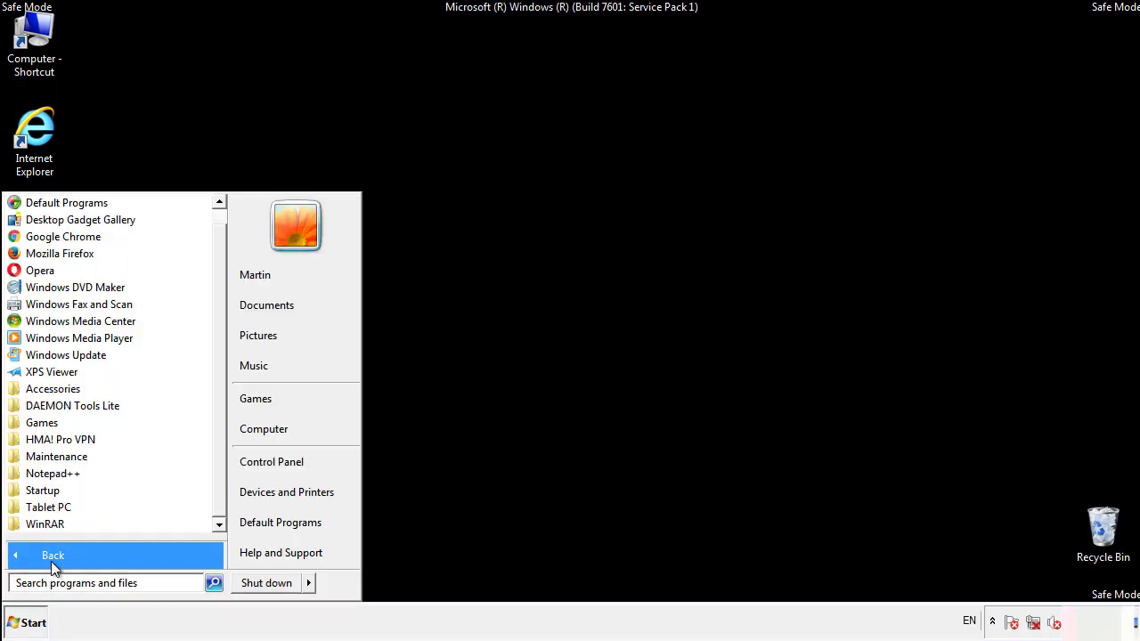
right_click(44, 488)
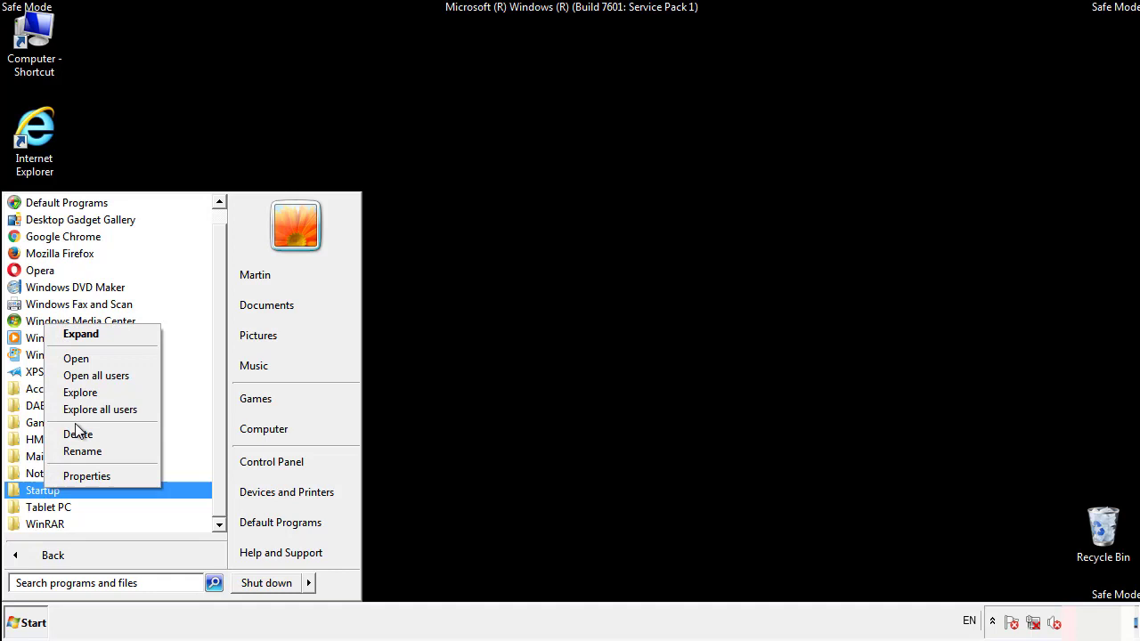
left_click(85, 357)
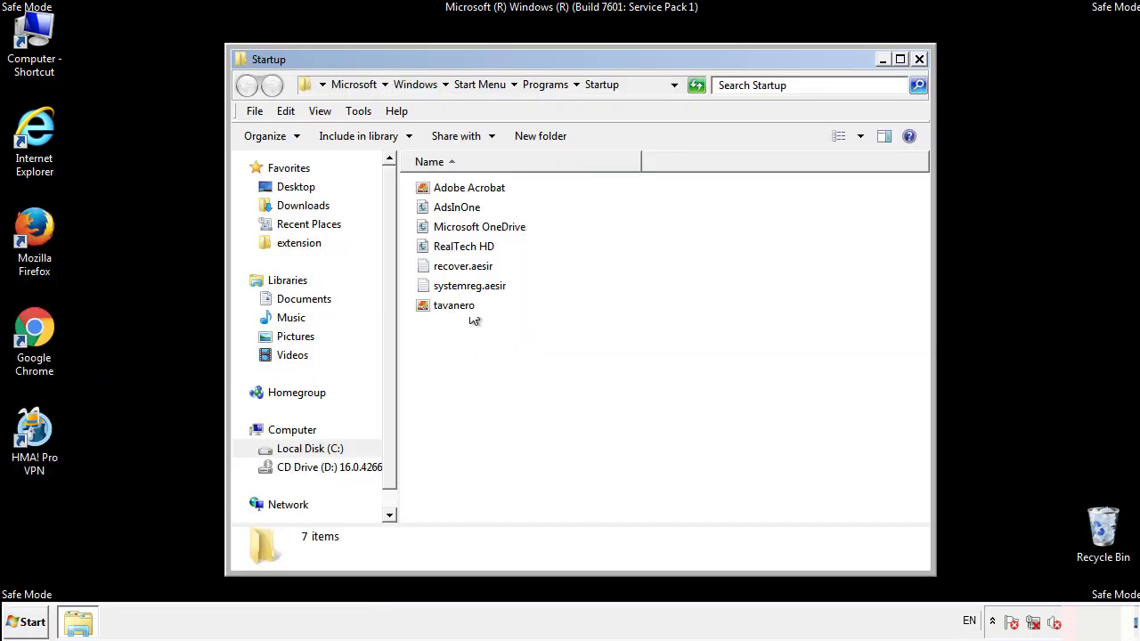
- Delete AdsInOne, recover.aesir, systemreg.aesir and tavanero from Startup, then close the window
left_click(464, 210)
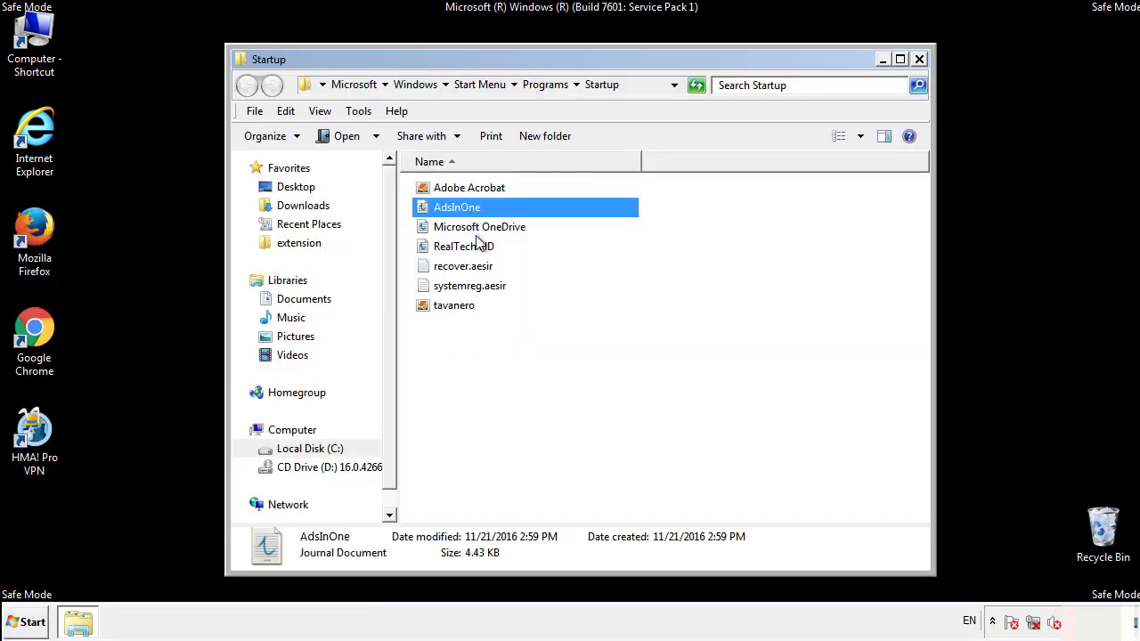
left_click(464, 269, "ctrl")
left_click(471, 286, "ctrl")
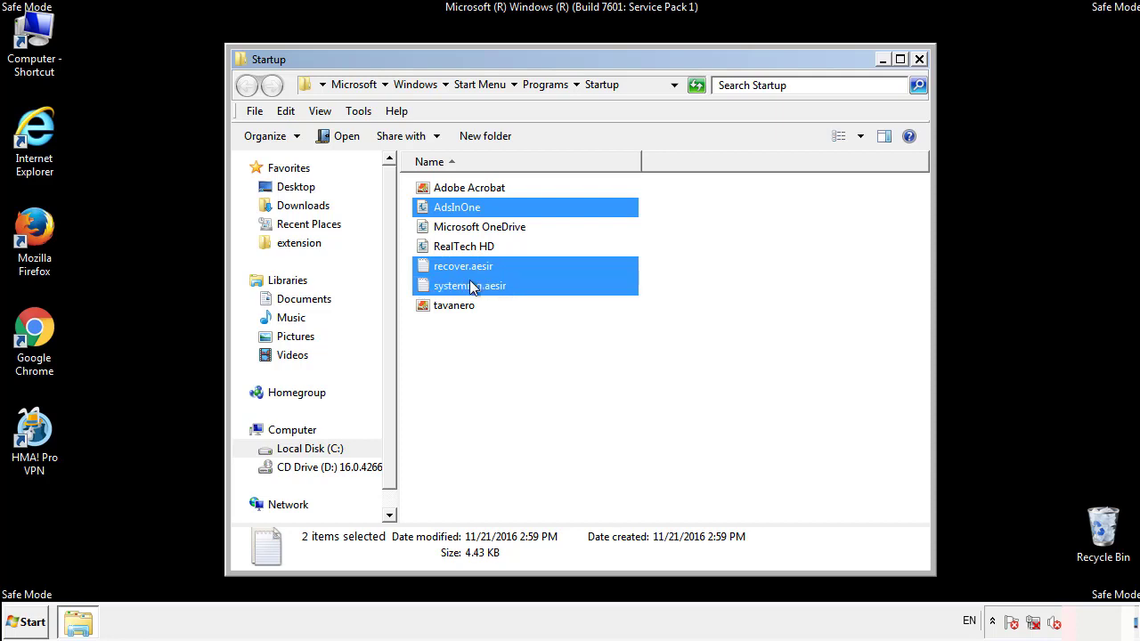
left_click(456, 305, "ctrl")
right_click(451, 306)
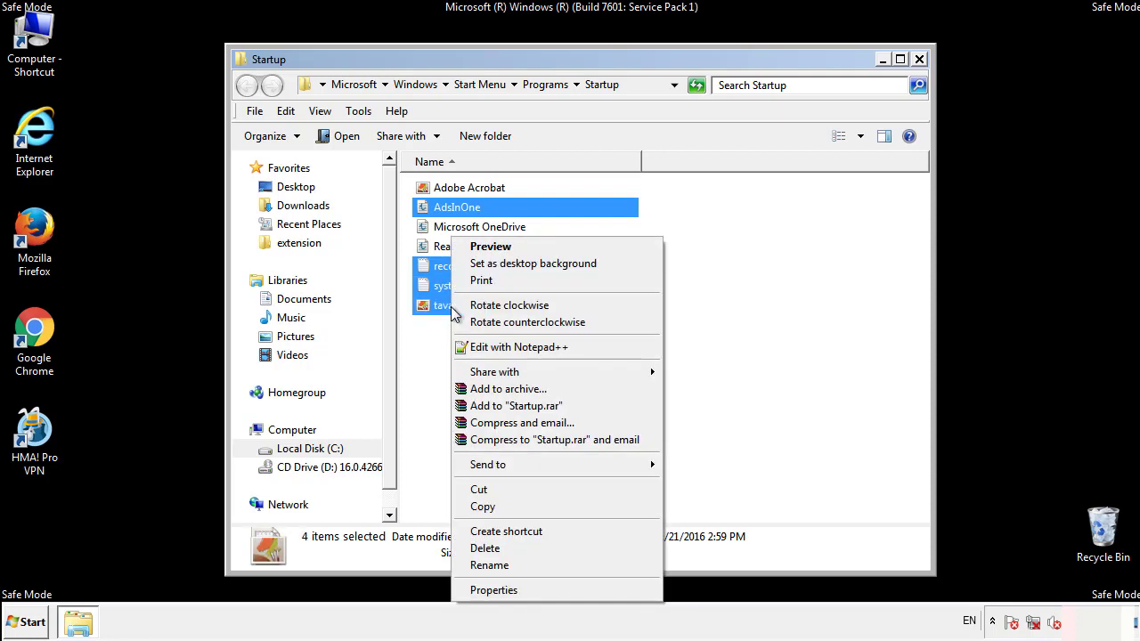
left_click(483, 548)
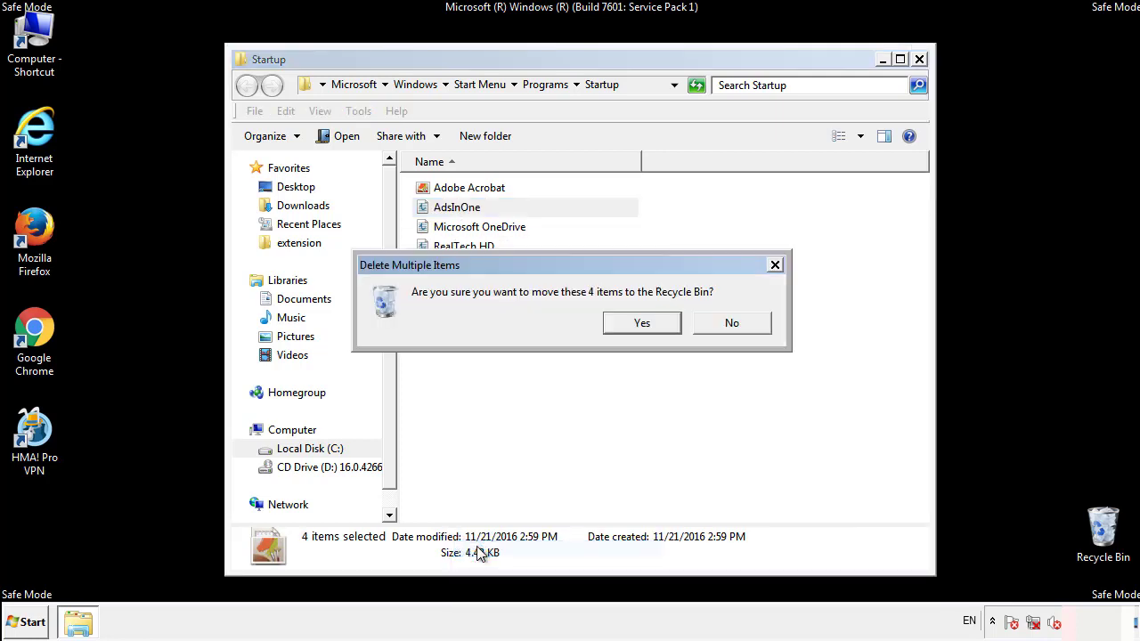
left_click(628, 325)
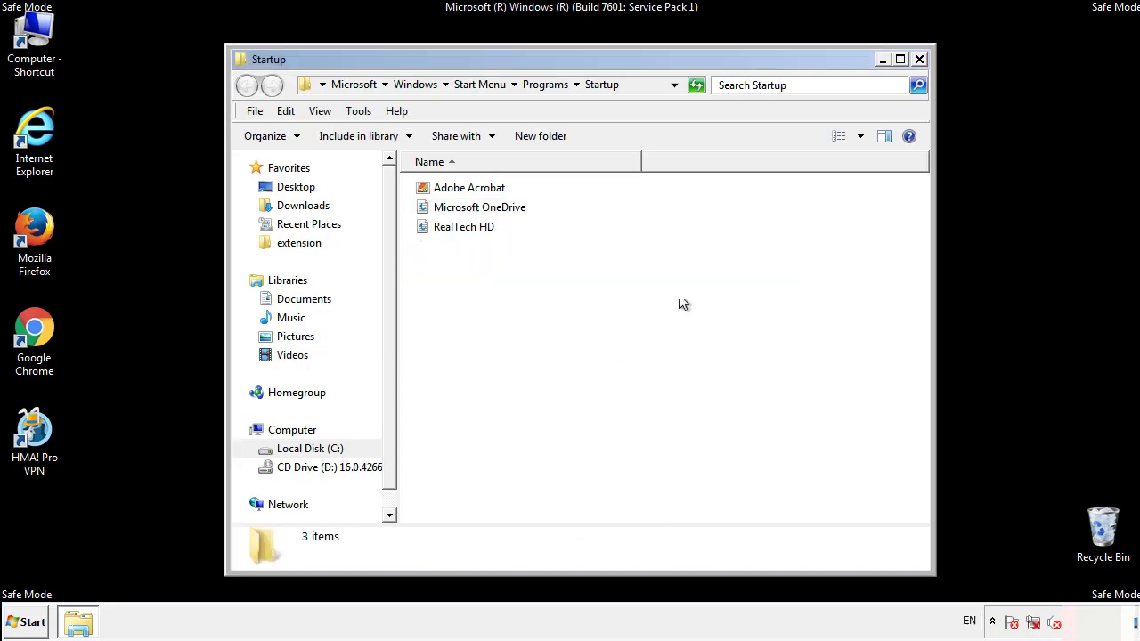
left_click(921, 66)
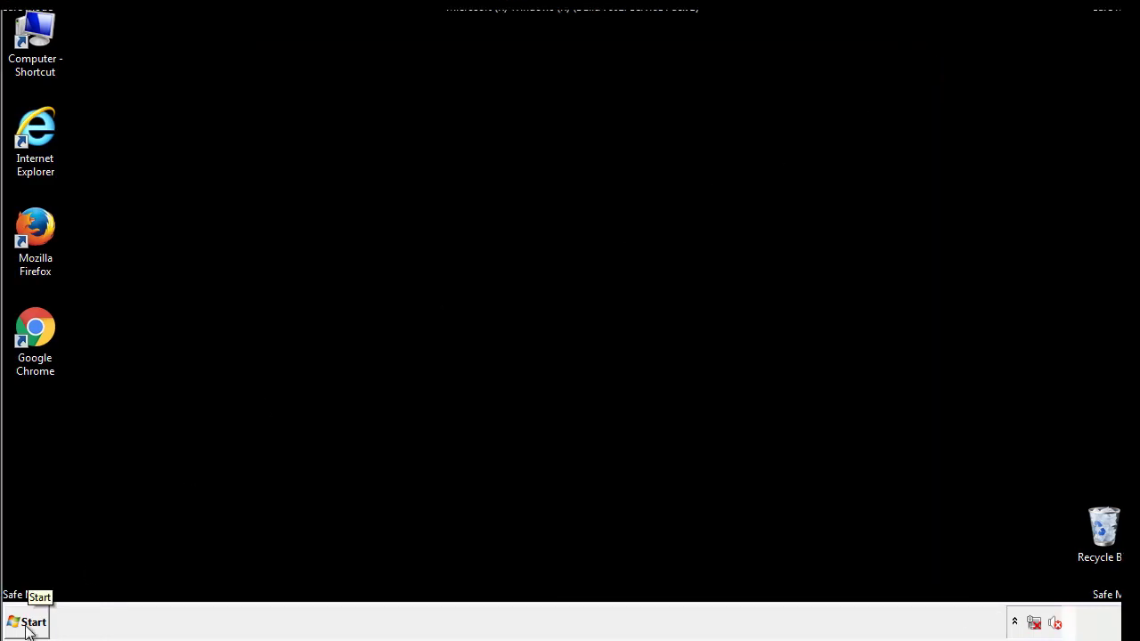
- Launch regedit and expand HKEY_LOCAL_MACHINE\SOFTWARE\Microsoft\Windows\CurrentVersion to reveal the Run key
left_click(26, 627)
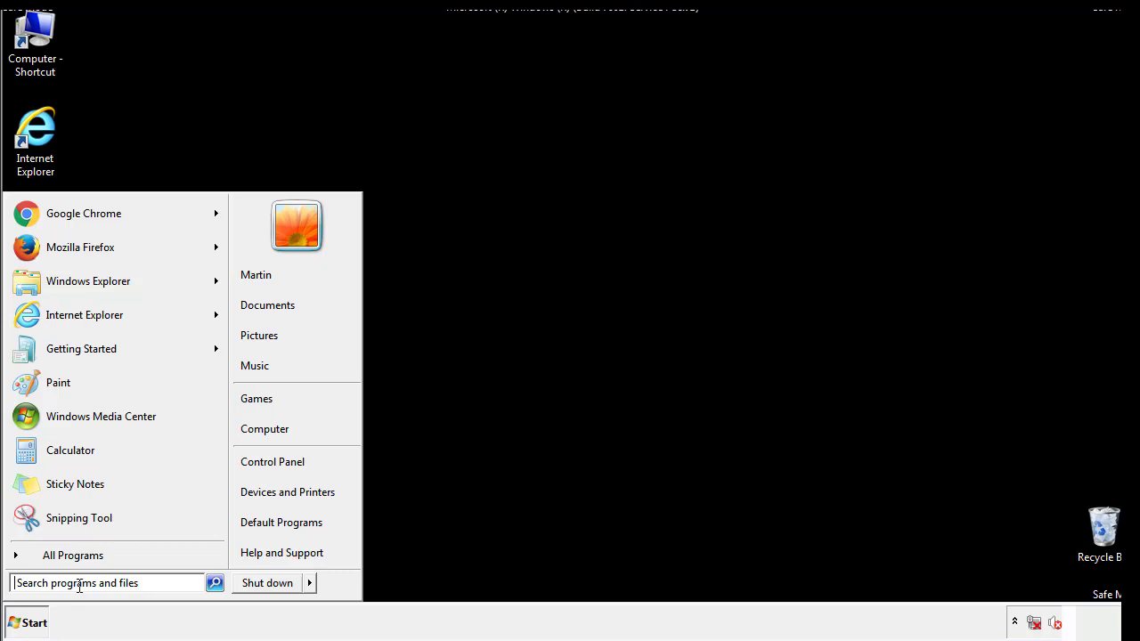
type("reged")
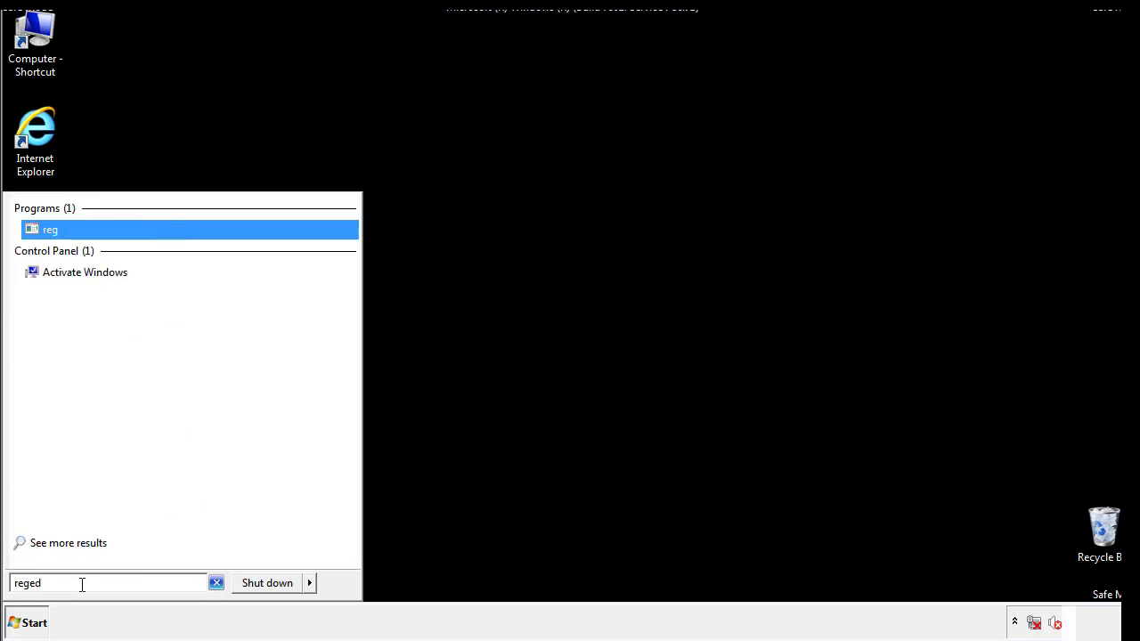
type("it")
key("Return")
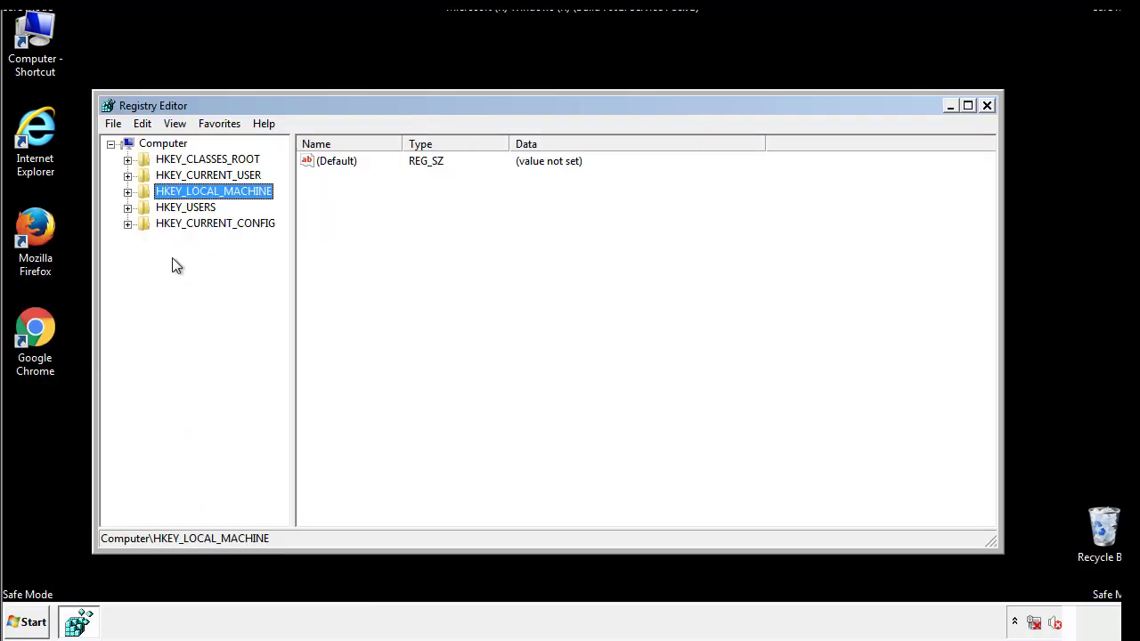
left_click(128, 191)
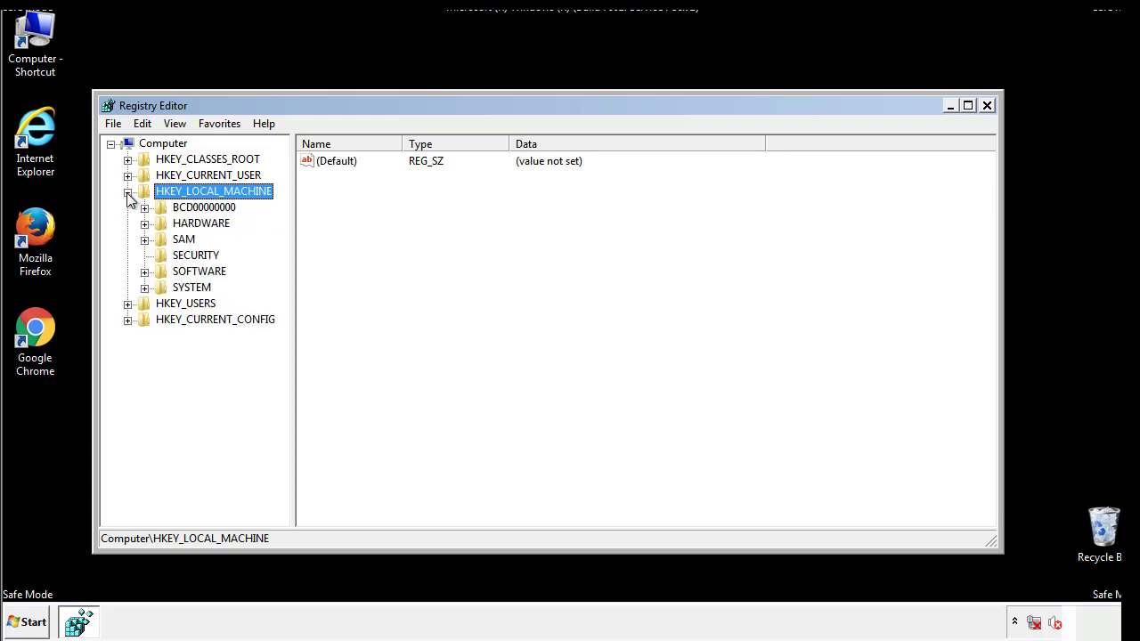
left_click(144, 271)
scroll(280, 262, "down", 1)
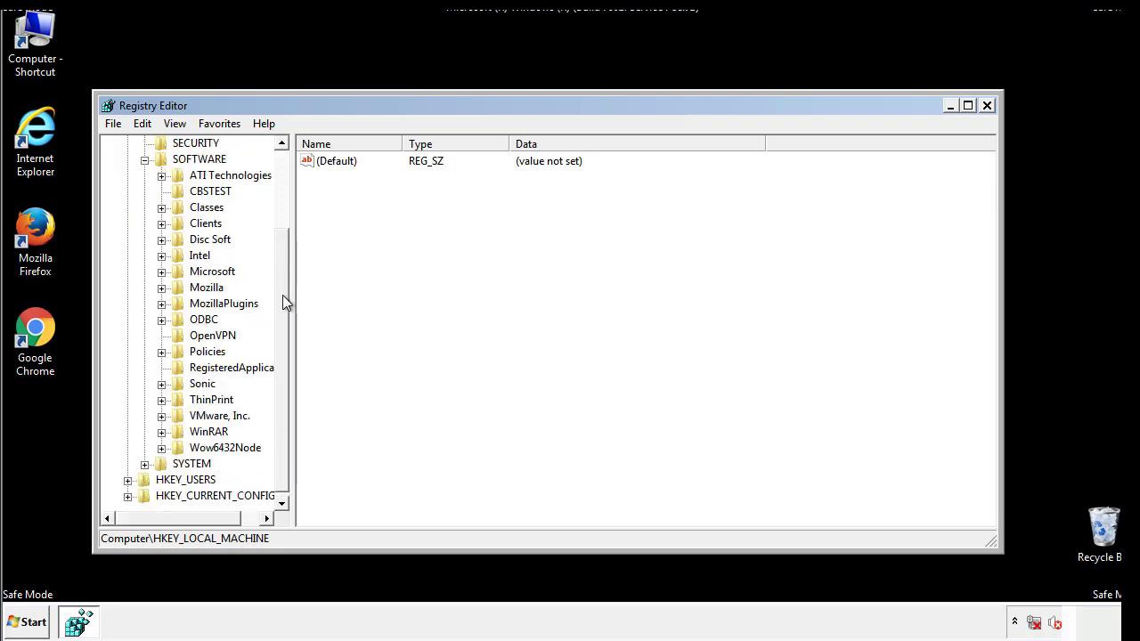
left_click(161, 272)
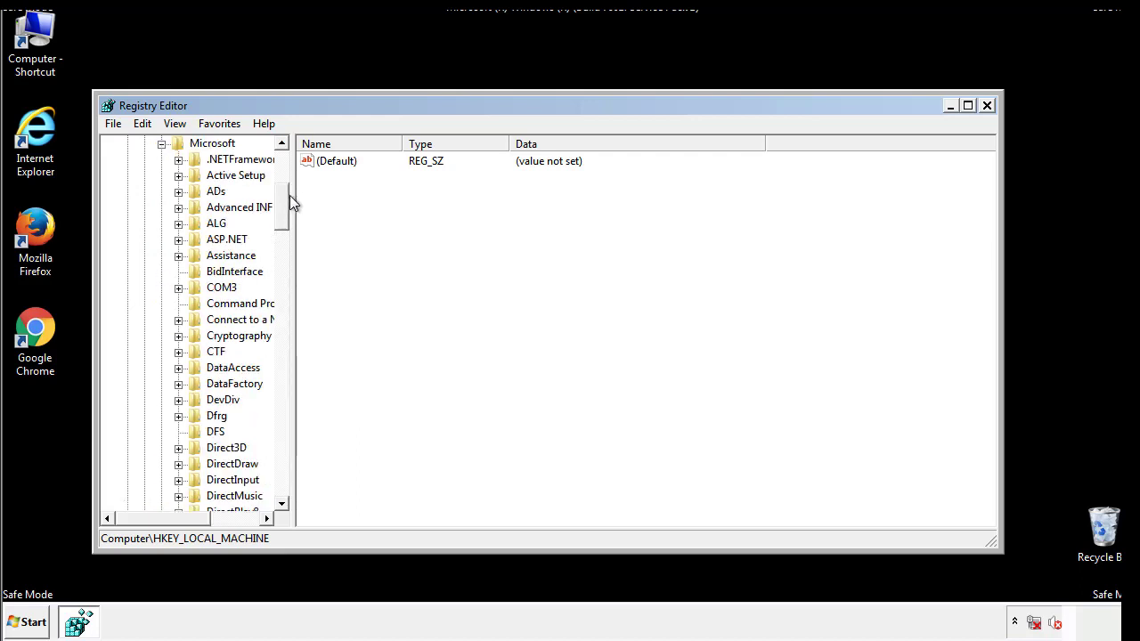
left_click_drag(280, 218, 283, 457)
left_click(179, 272)
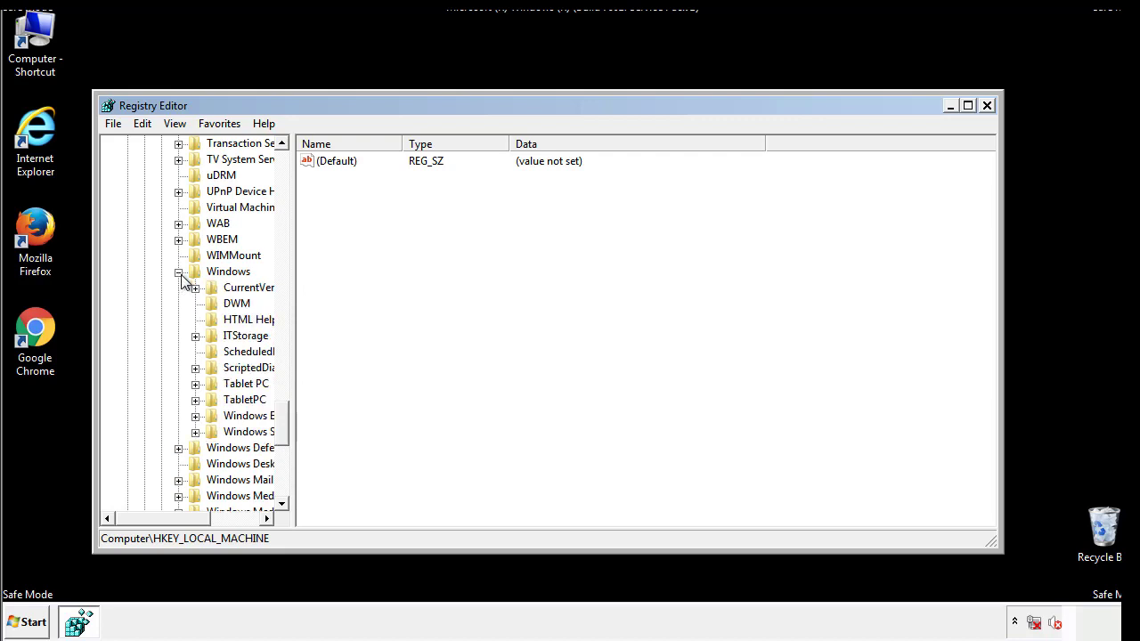
left_click_drag(155, 518, 182, 522)
left_click(148, 288)
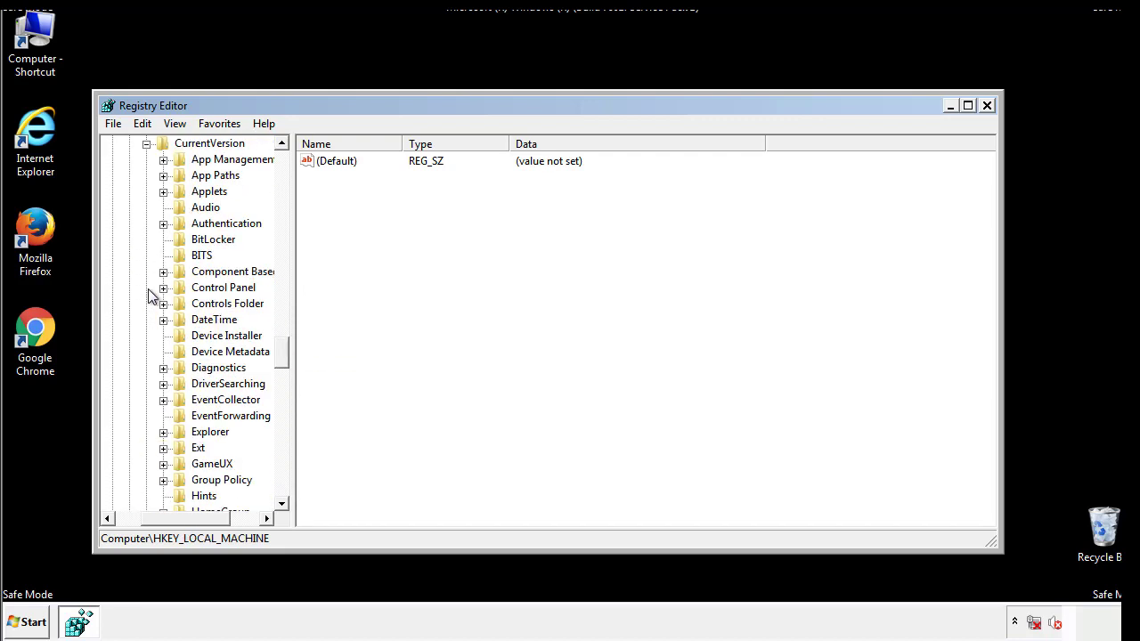
left_click_drag(289, 352, 281, 413)
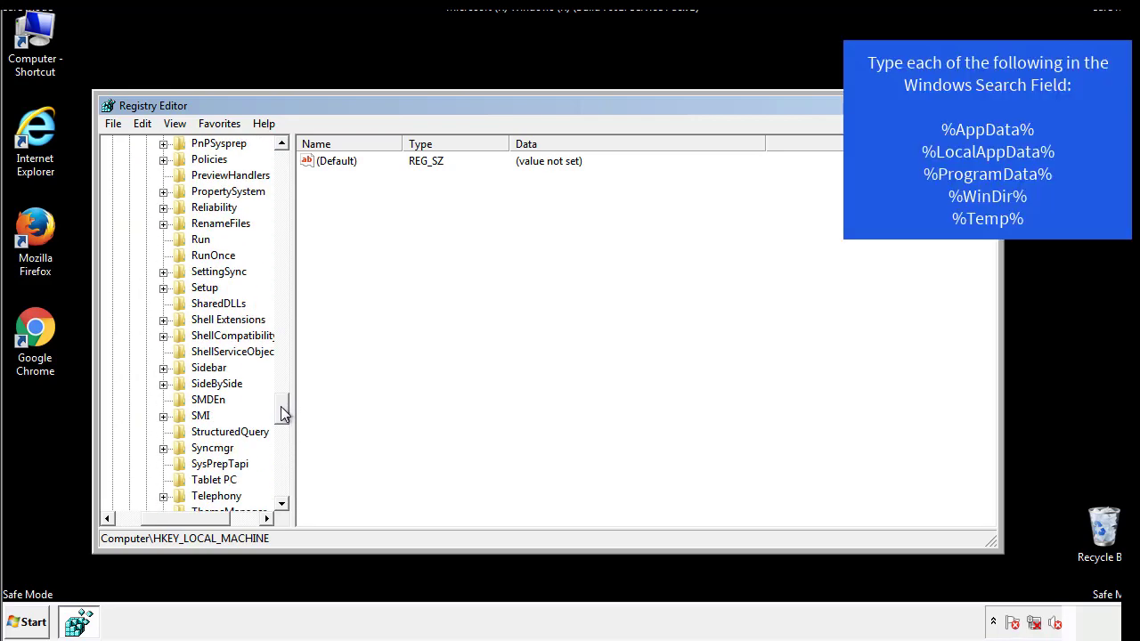
- Delete the tappi.loc value from the HKEY_LOCAL_MACHINE Run key and scroll back to the top
left_click(197, 239)
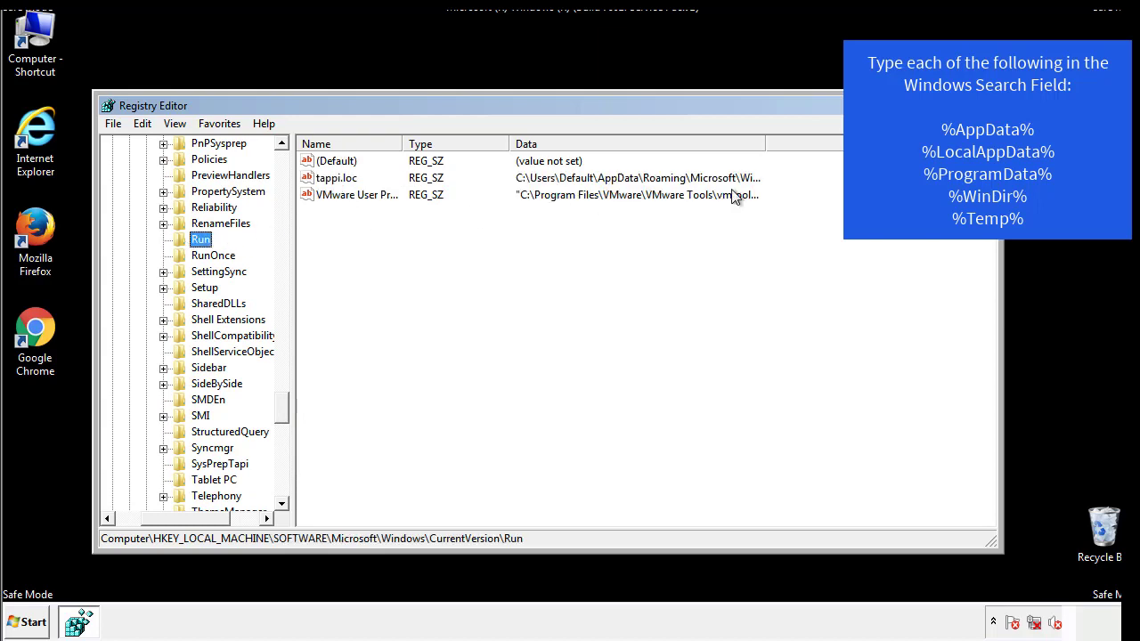
right_click(330, 179)
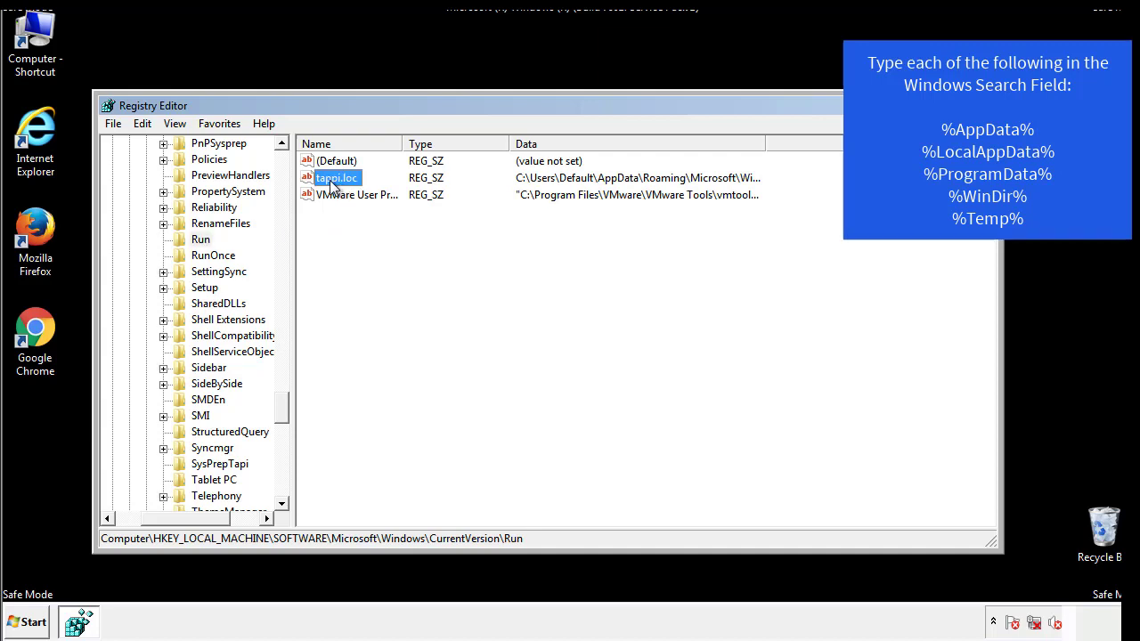
left_click(355, 233)
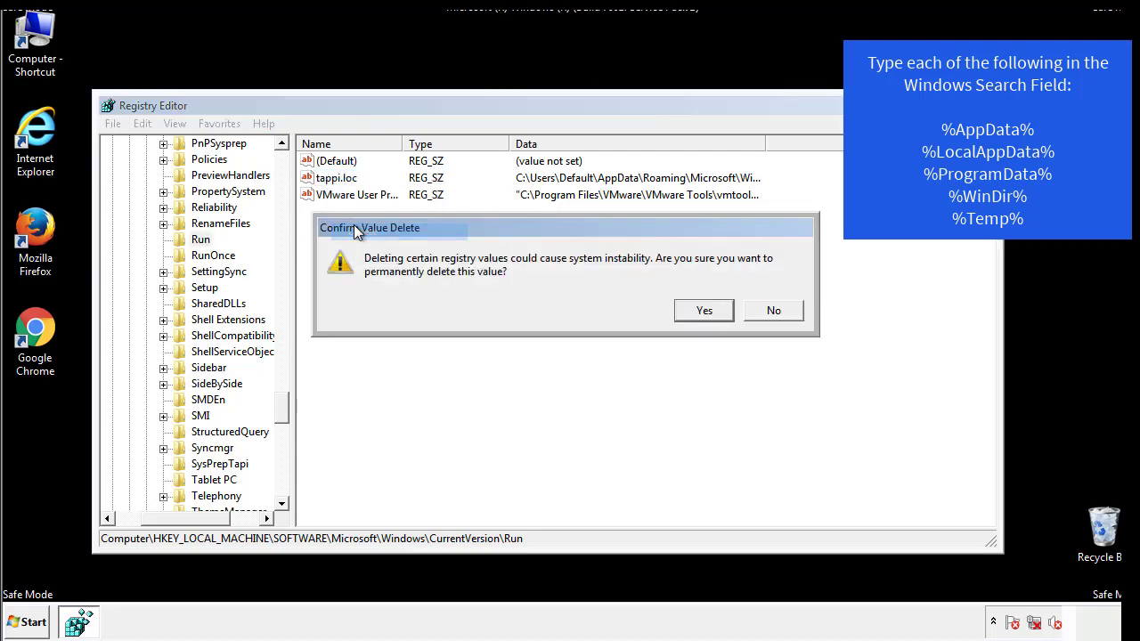
left_click(692, 311)
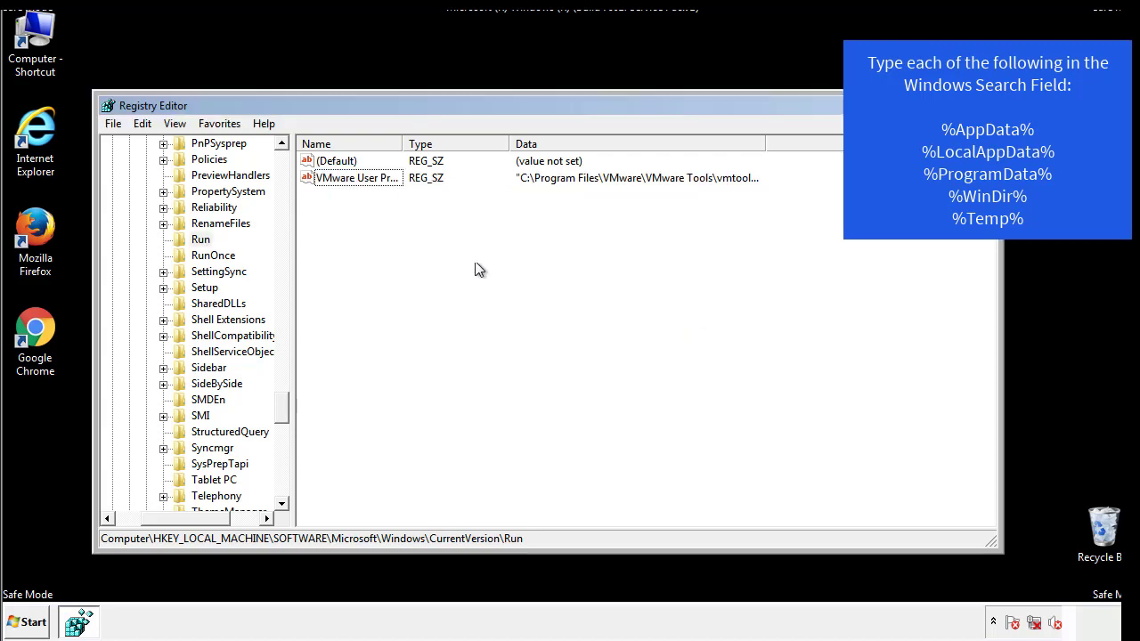
left_click_drag(282, 407, 282, 485)
left_click_drag(176, 525, 138, 532)
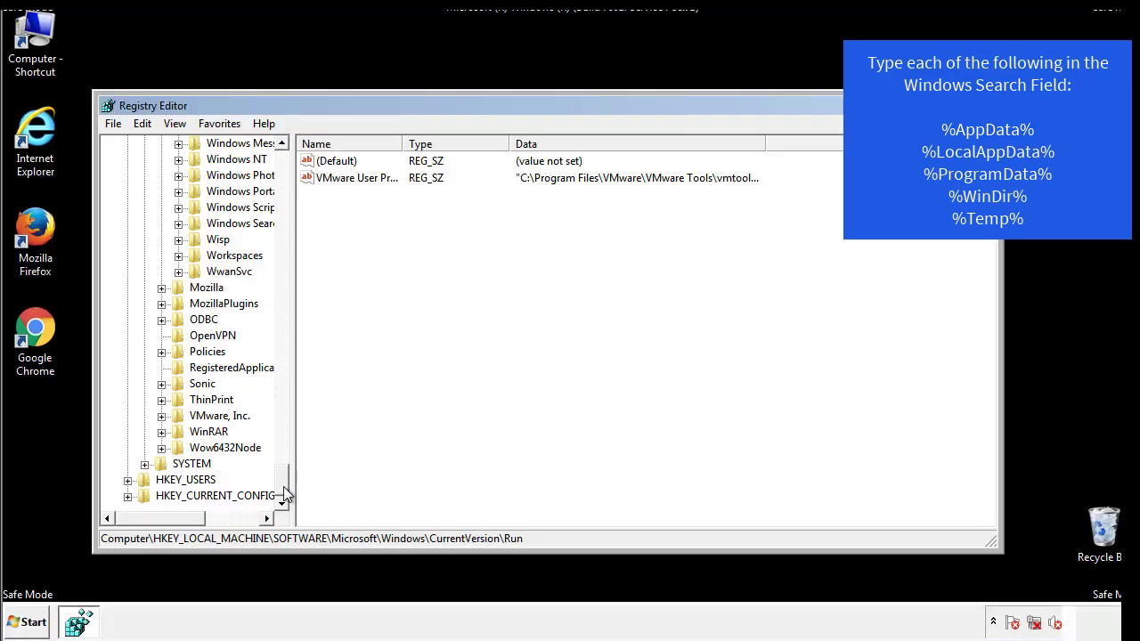
left_click_drag(285, 494, 292, 173)
- Collapse HKEY_LOCAL_MACHINE and expand HKEY_CURRENT_USER\Software\Microsoft\Windows\CurrentVersion
left_click(128, 191)
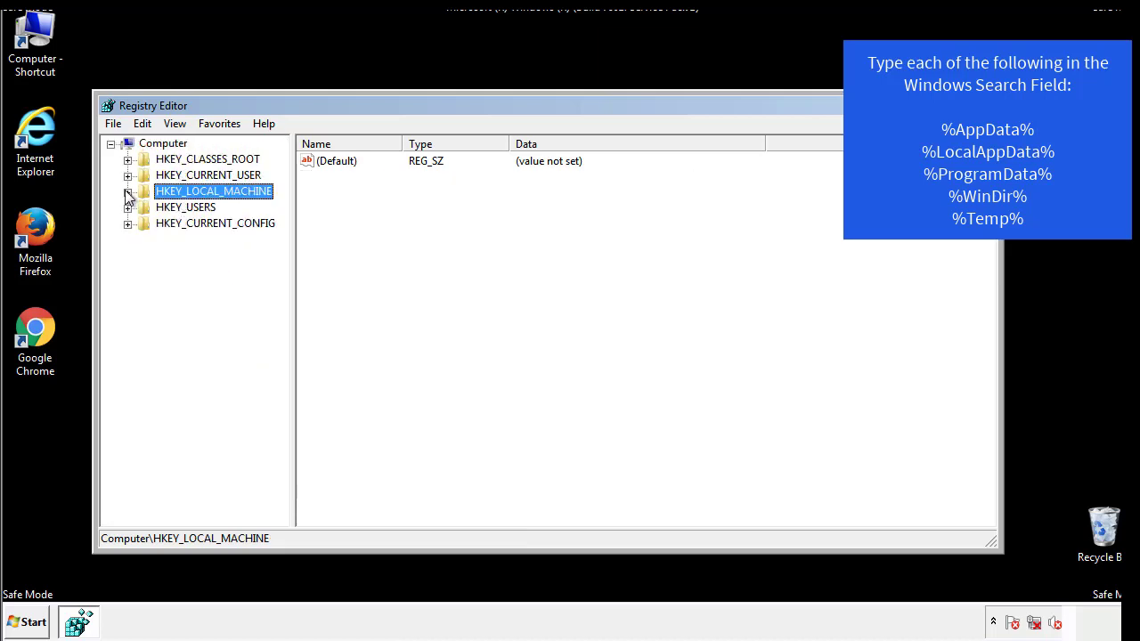
left_click(128, 175)
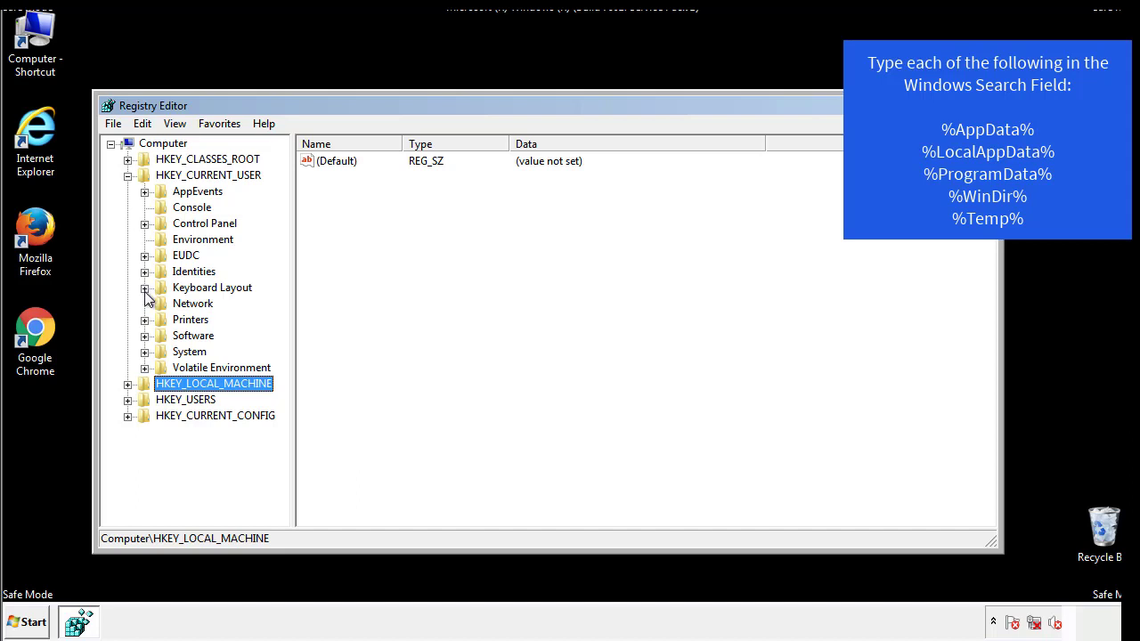
left_click(144, 336)
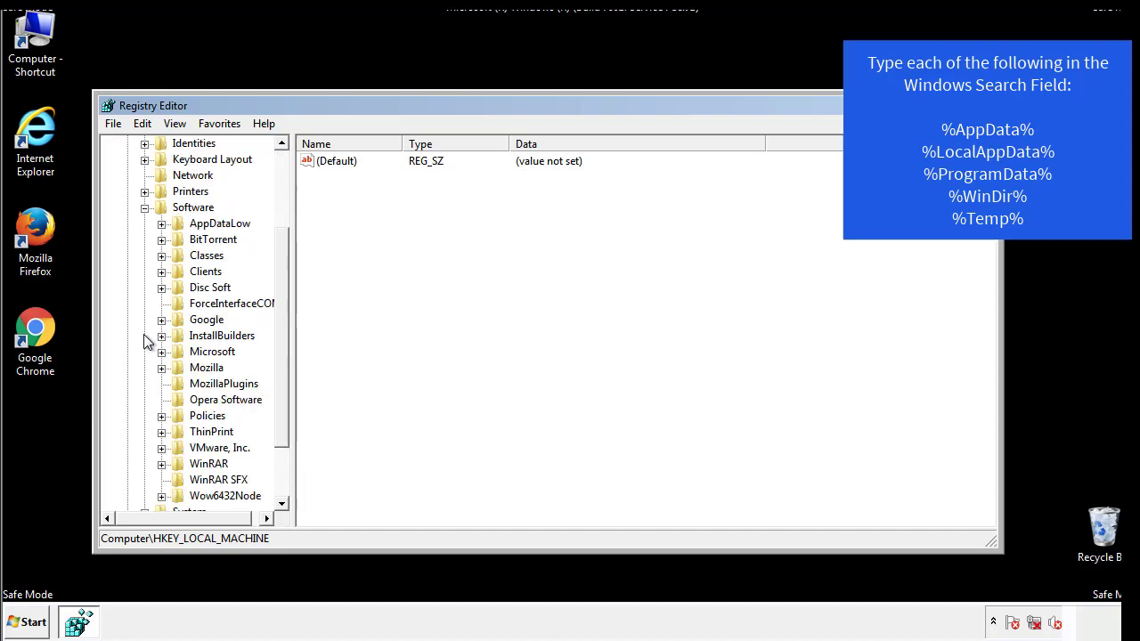
left_click_drag(280, 323, 280, 339)
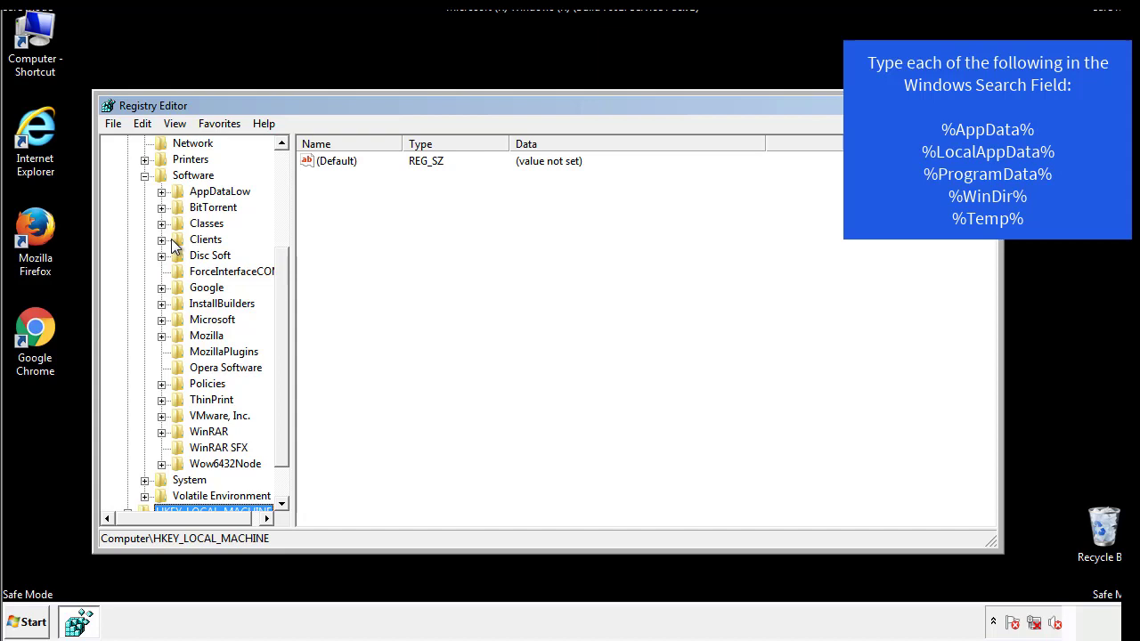
left_click(161, 320)
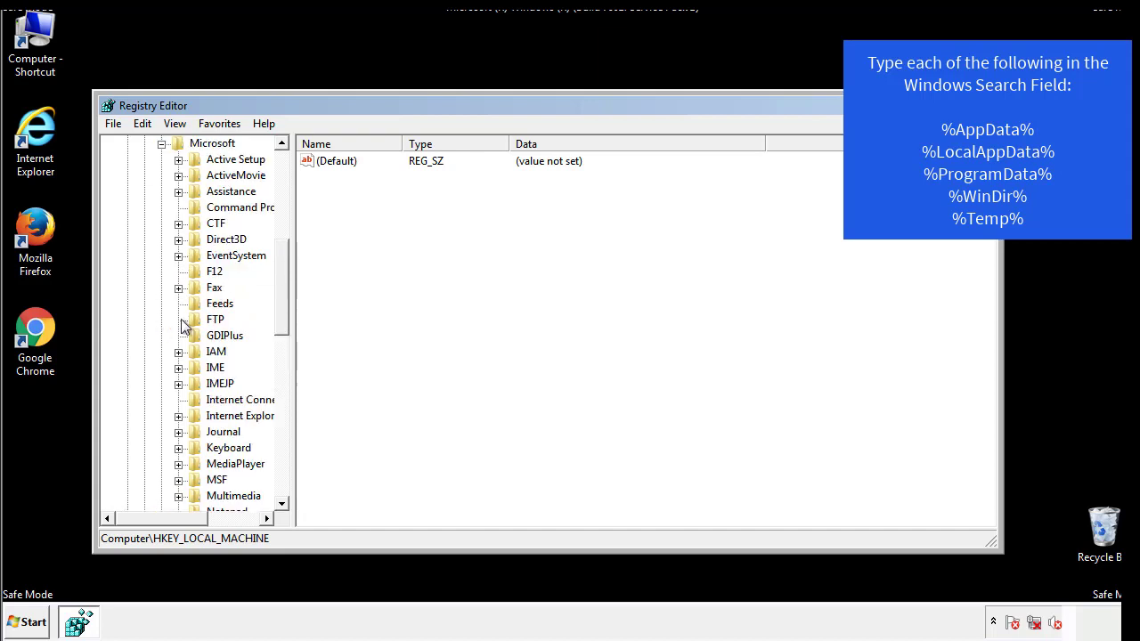
left_click_drag(280, 260, 281, 370)
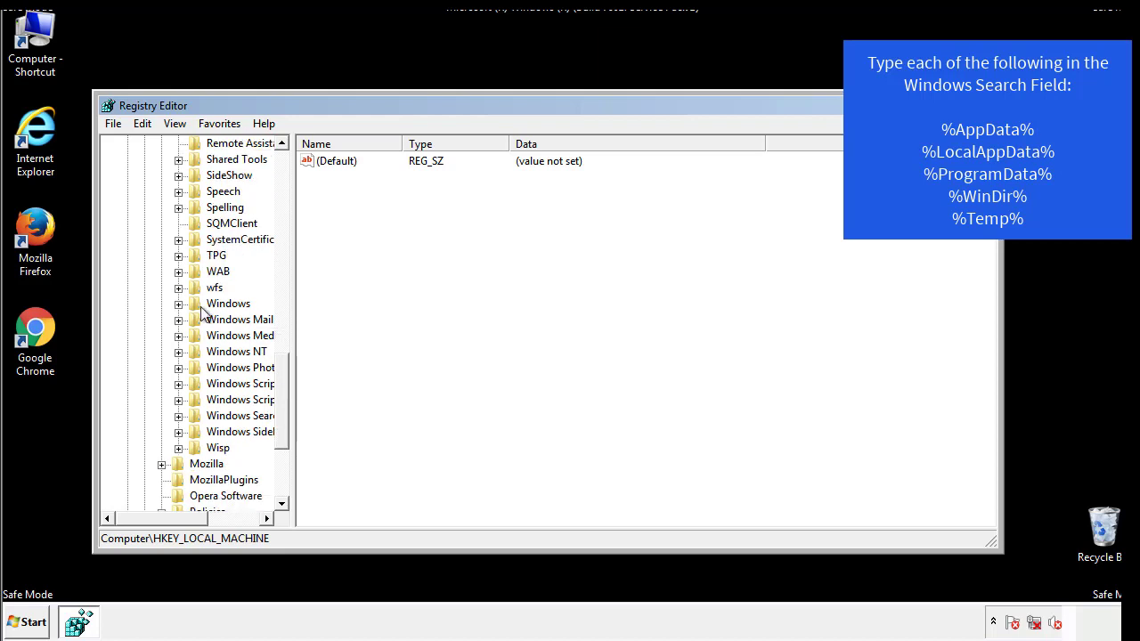
left_click(178, 304)
left_click(196, 321)
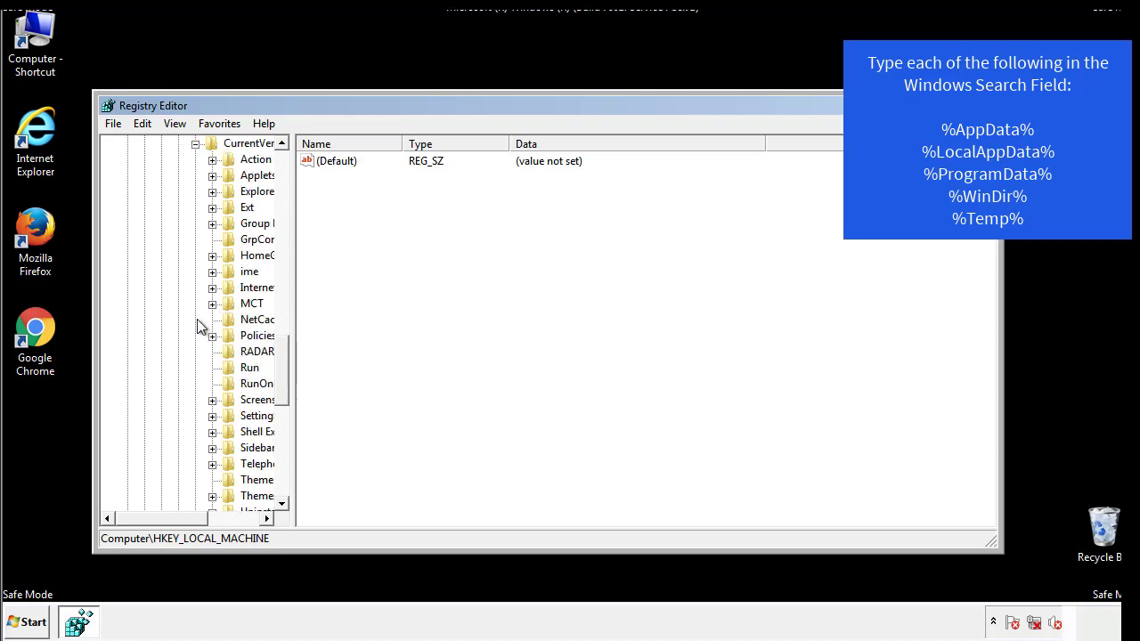
left_click_drag(178, 519, 200, 518)
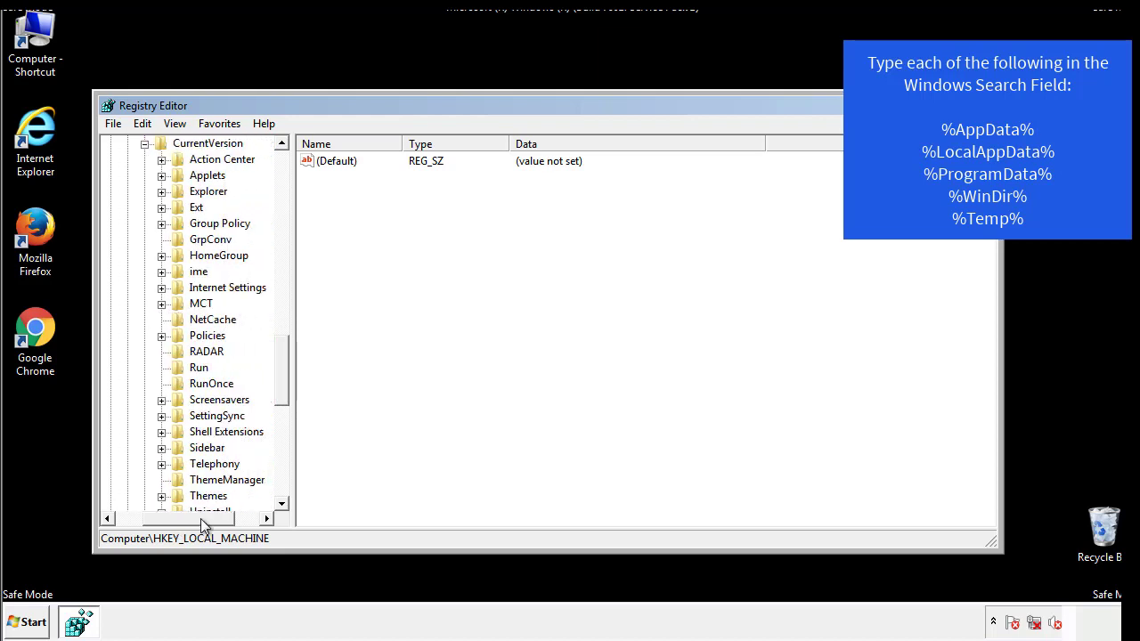
- Review the current user's Run key, holding only a DAEMON Tools entry, then collapse Windows
left_click(198, 368)
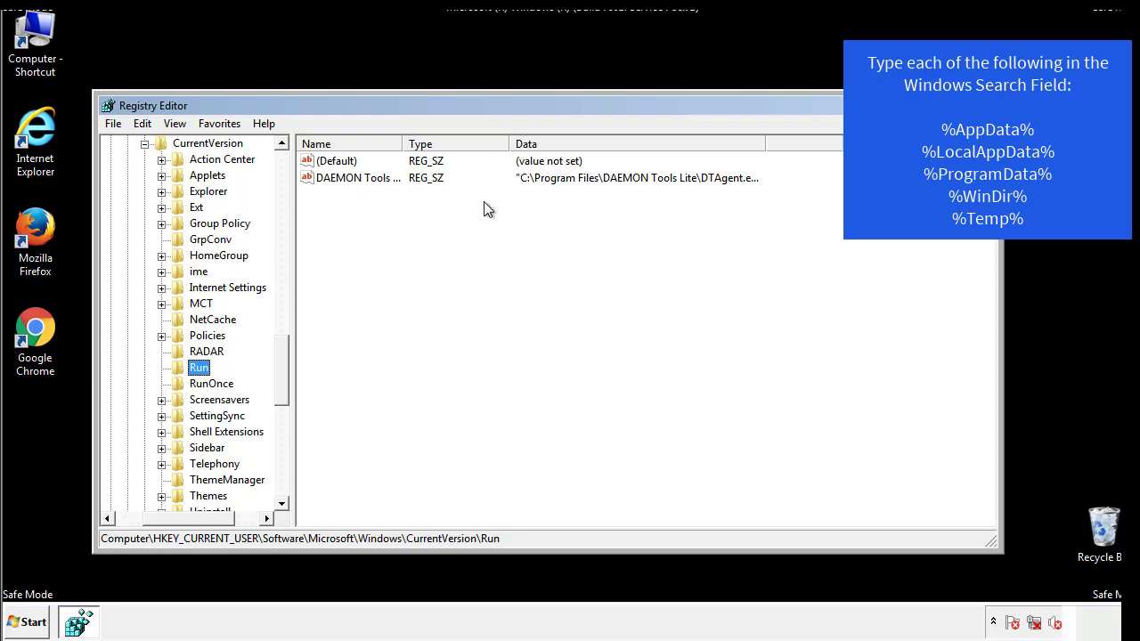
key("Tab")
left_click_drag(189, 516, 166, 517)
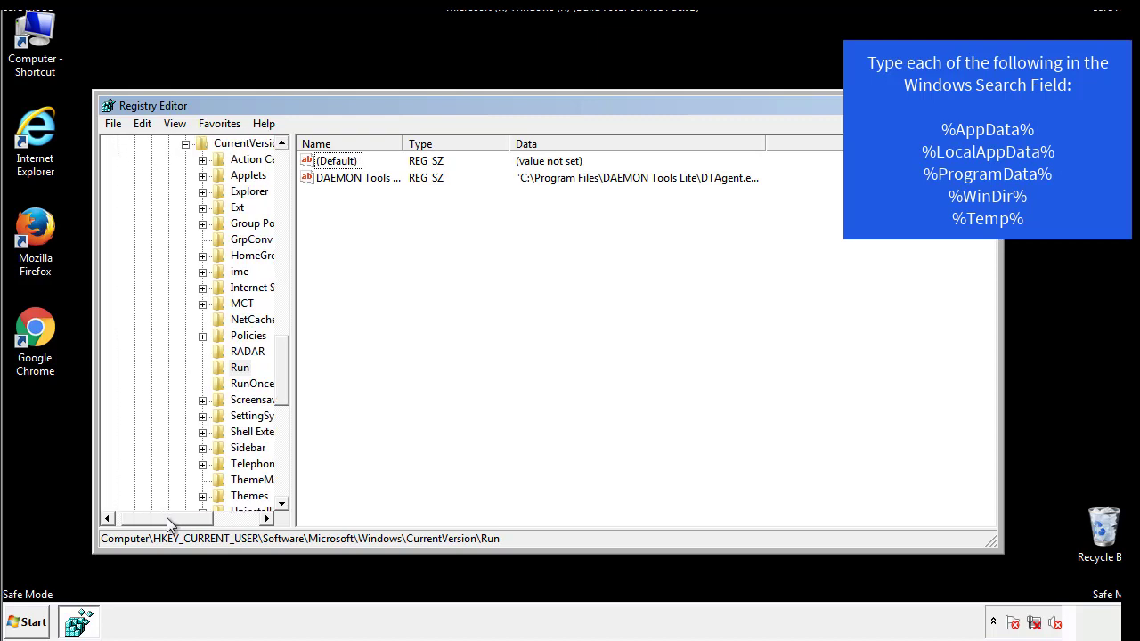
left_click_drag(288, 387, 282, 371)
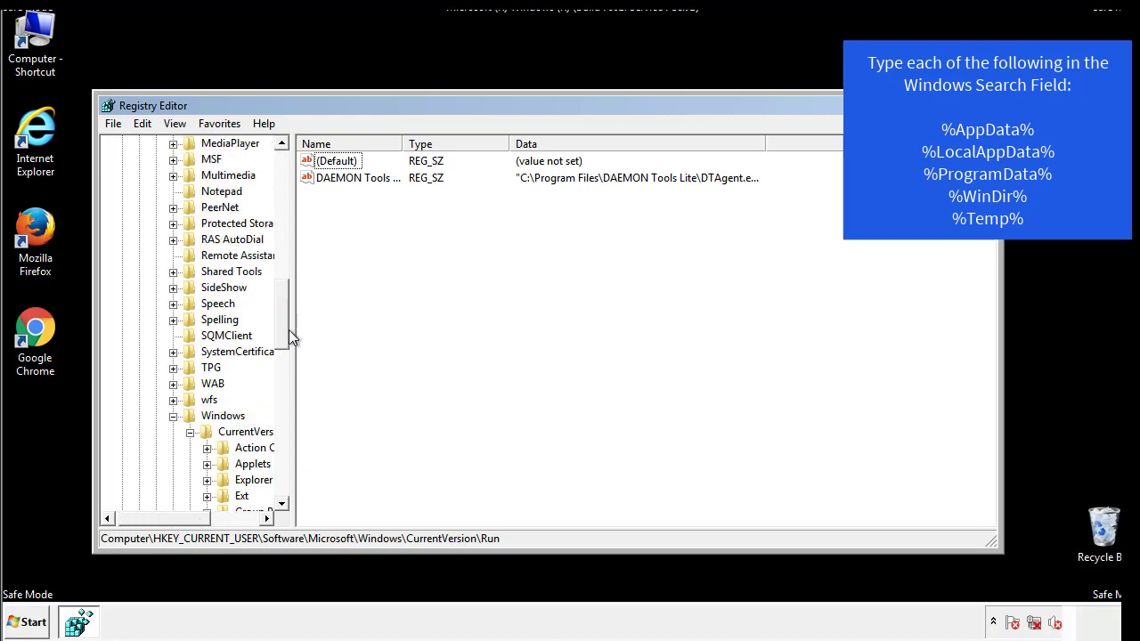
left_click(173, 416)
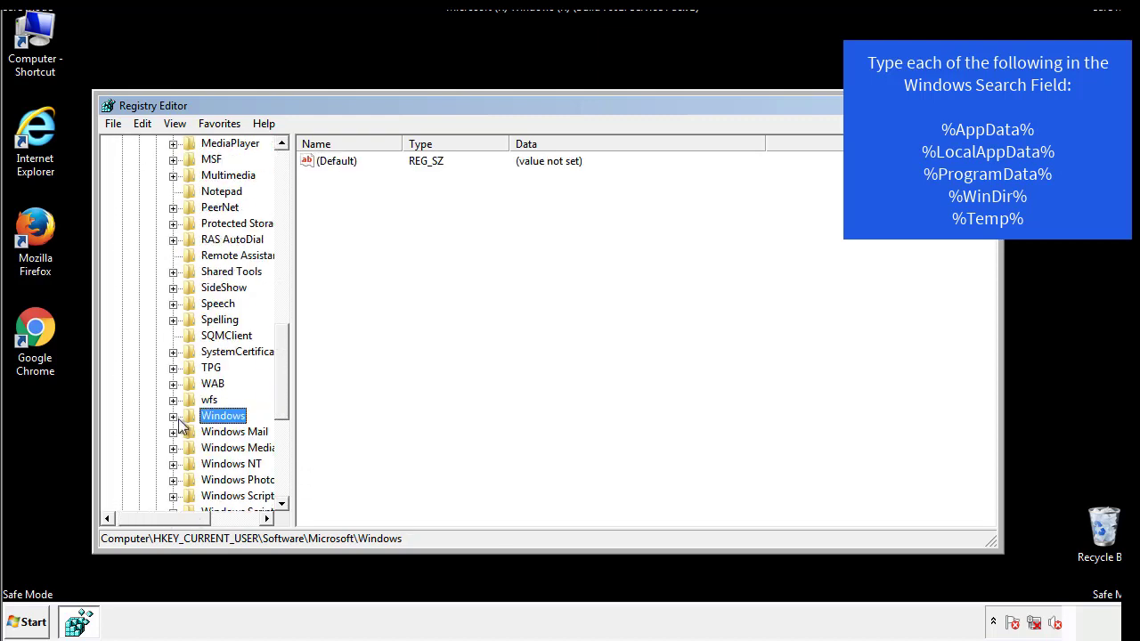
- Search the registry for %temp% using Edit > Find
left_click_drag(286, 397, 287, 220)
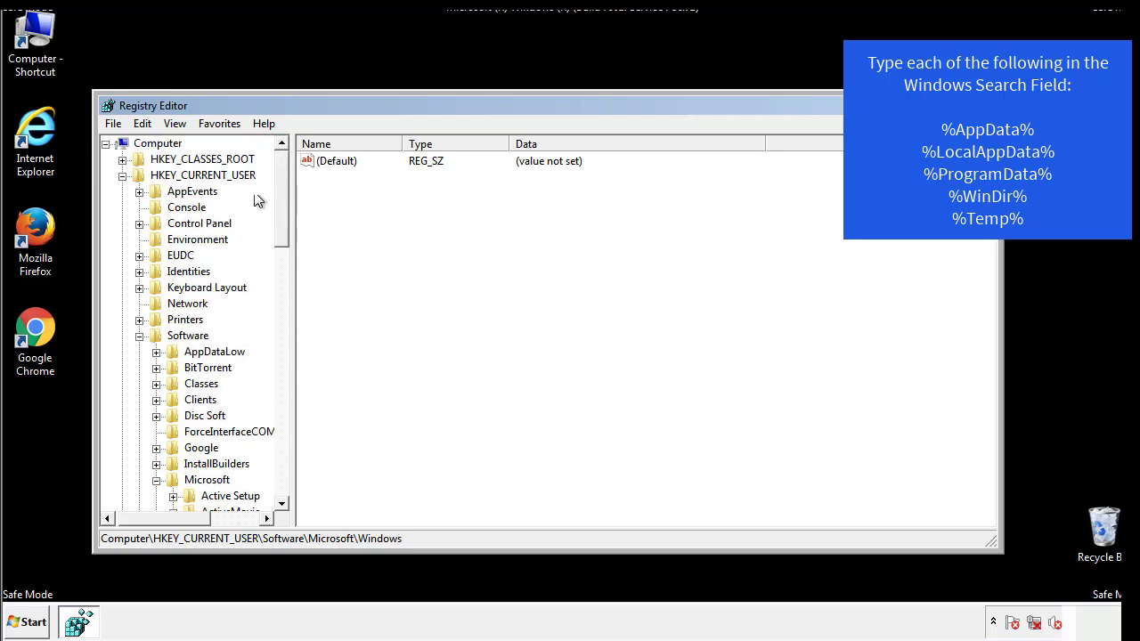
left_click(145, 125)
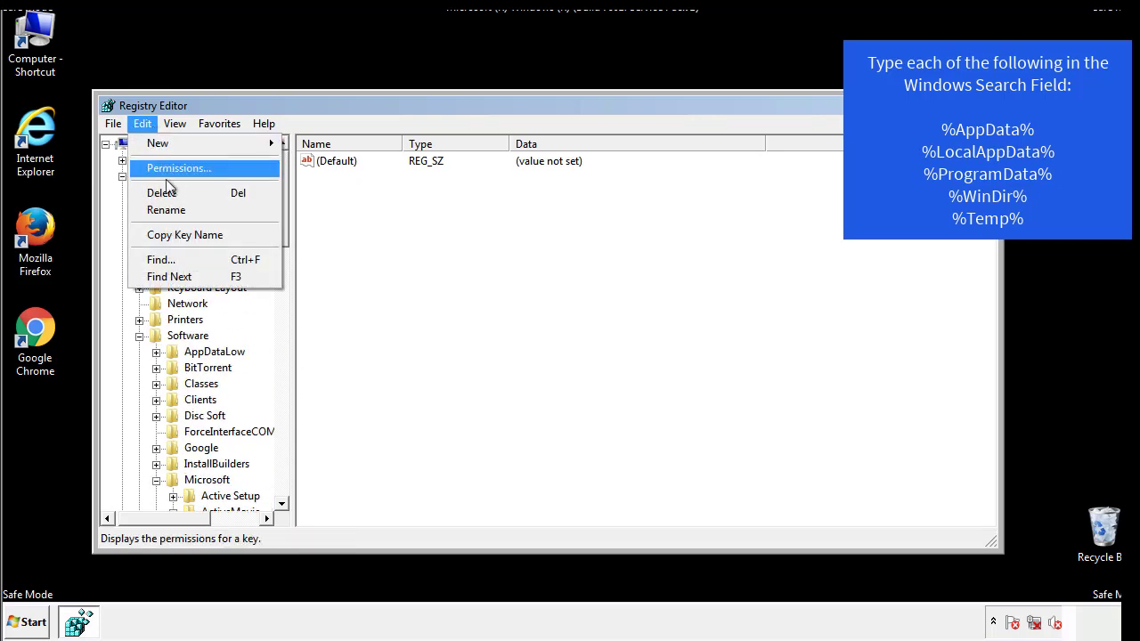
left_click(161, 259)
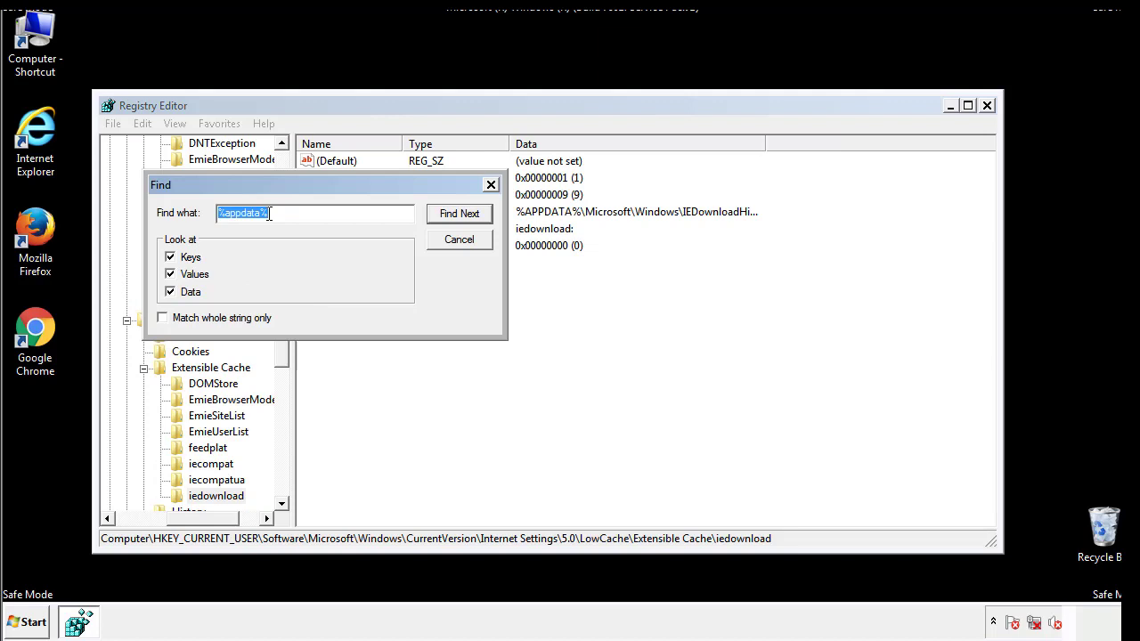
type("%temp%")
key("Return")
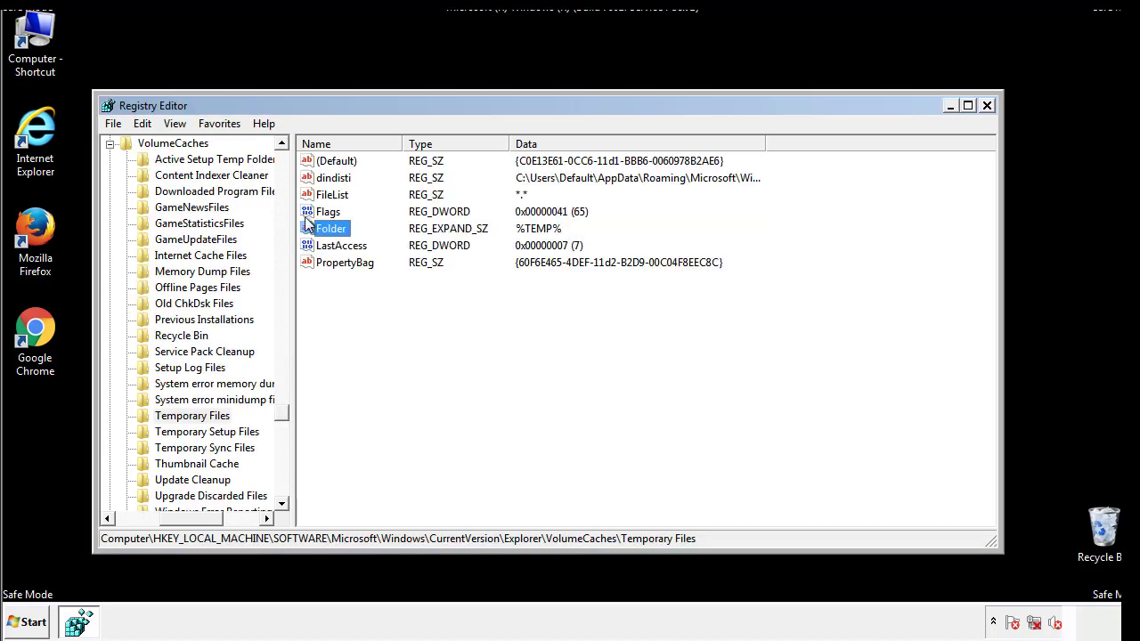
- Delete all values in the VolumeCaches Temporary Files key, confirming with Yes
left_click(468, 312)
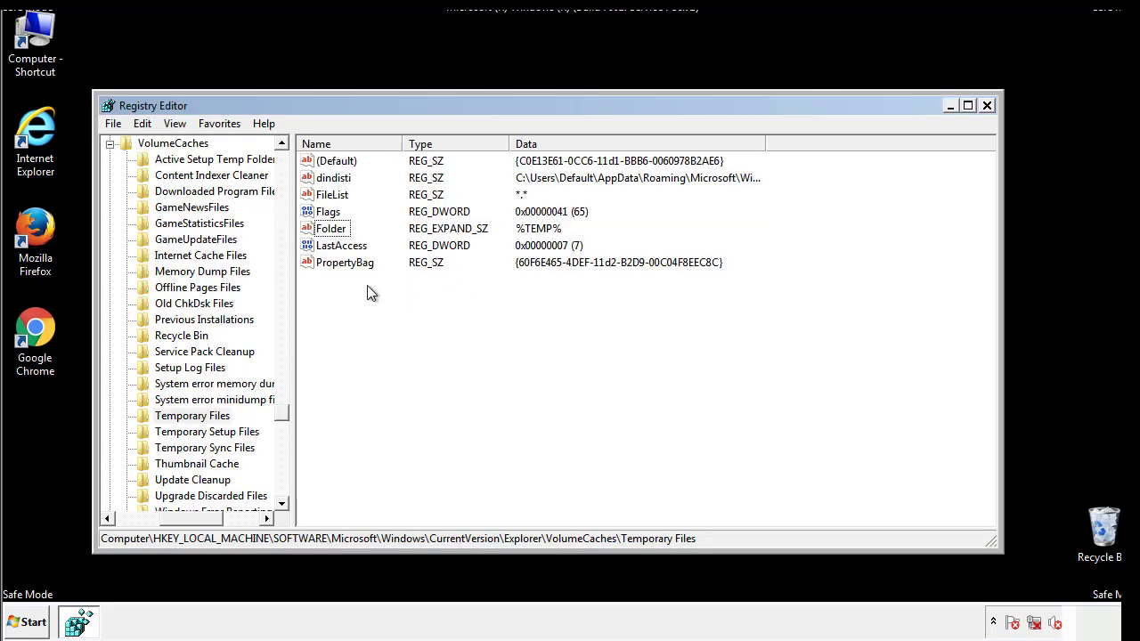
left_click_drag(365, 285, 321, 160)
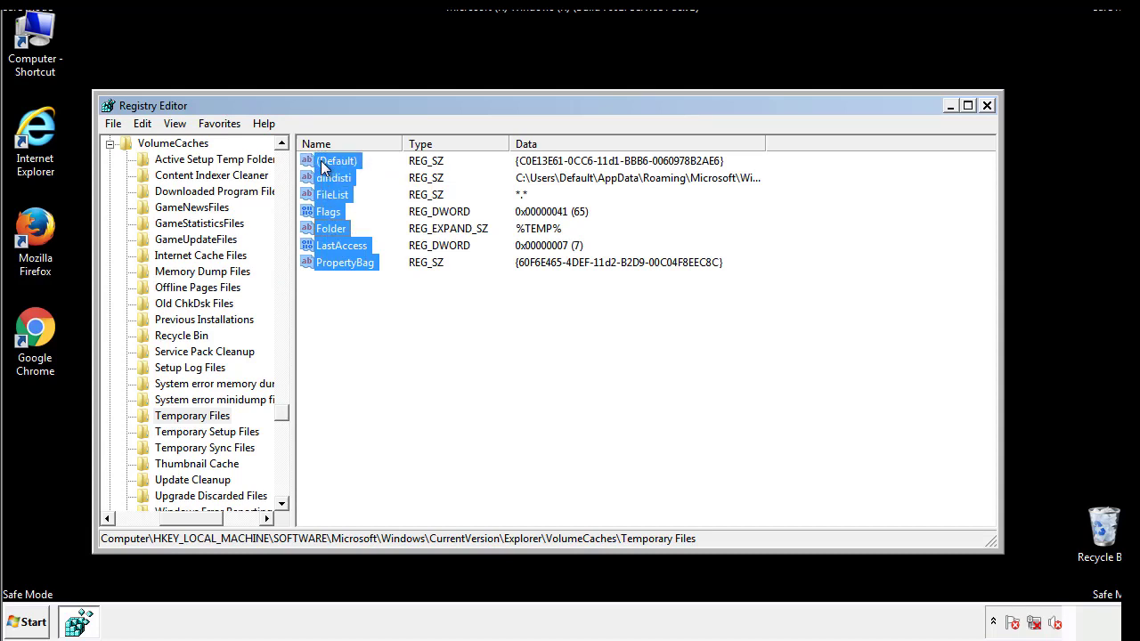
right_click(321, 160)
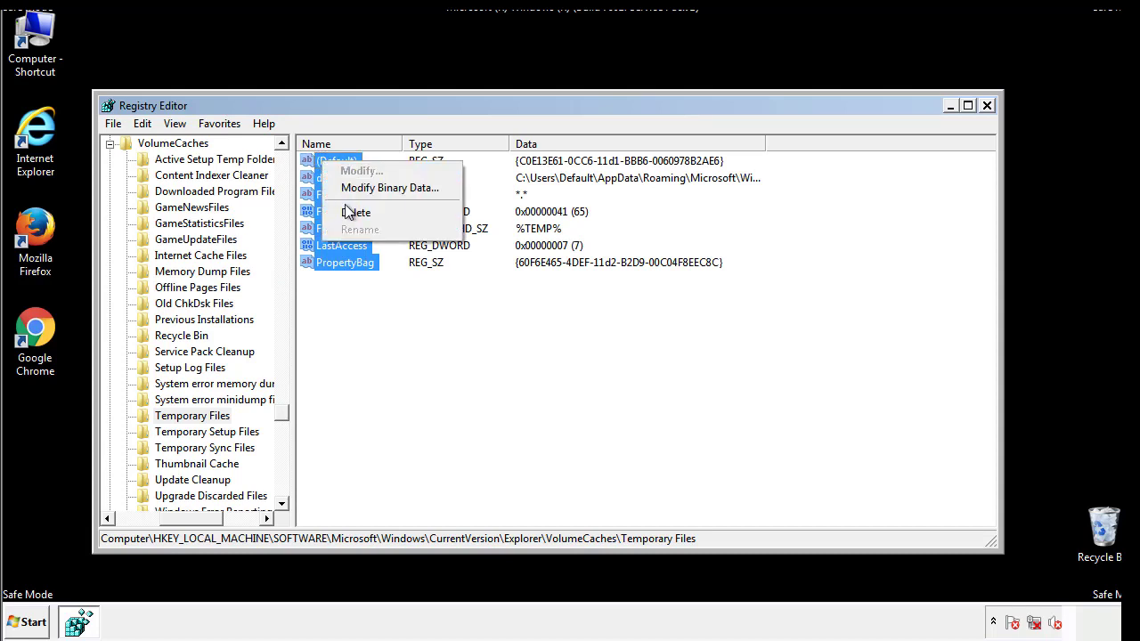
left_click(346, 210)
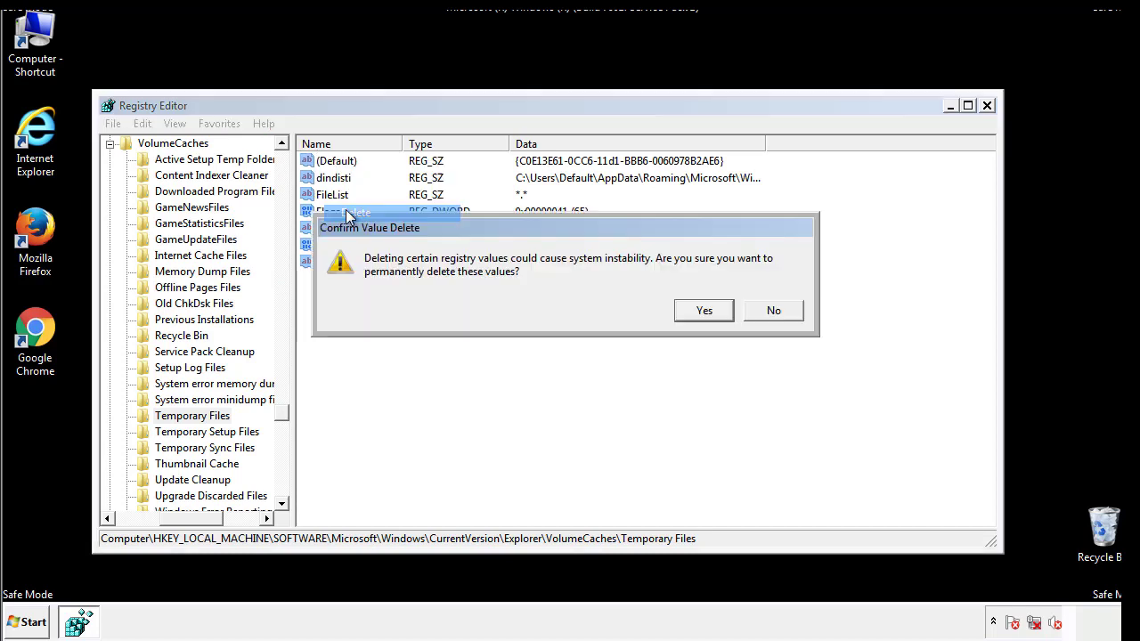
left_click(705, 310)
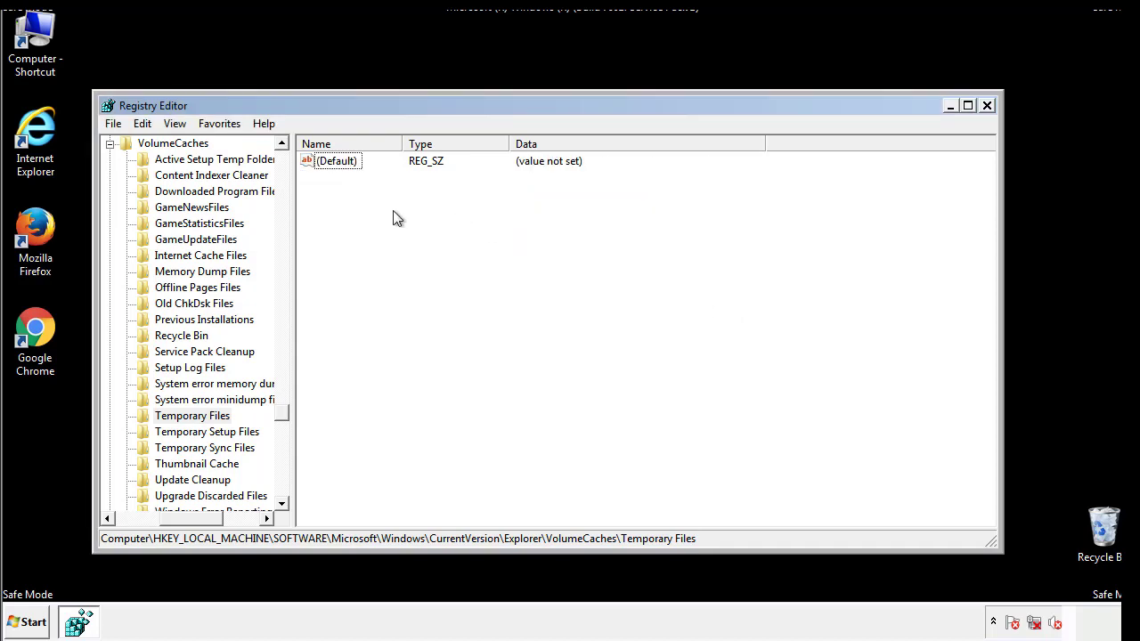
- Close Registry Editor and launch msconfig from the Start search
left_click(987, 106)
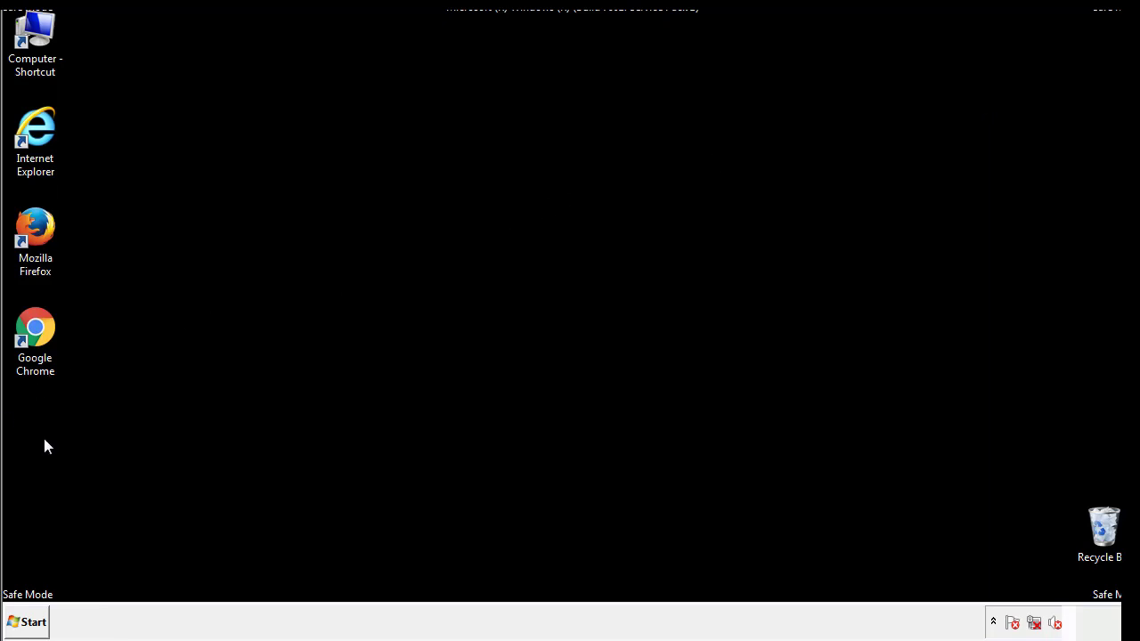
left_click(22, 625)
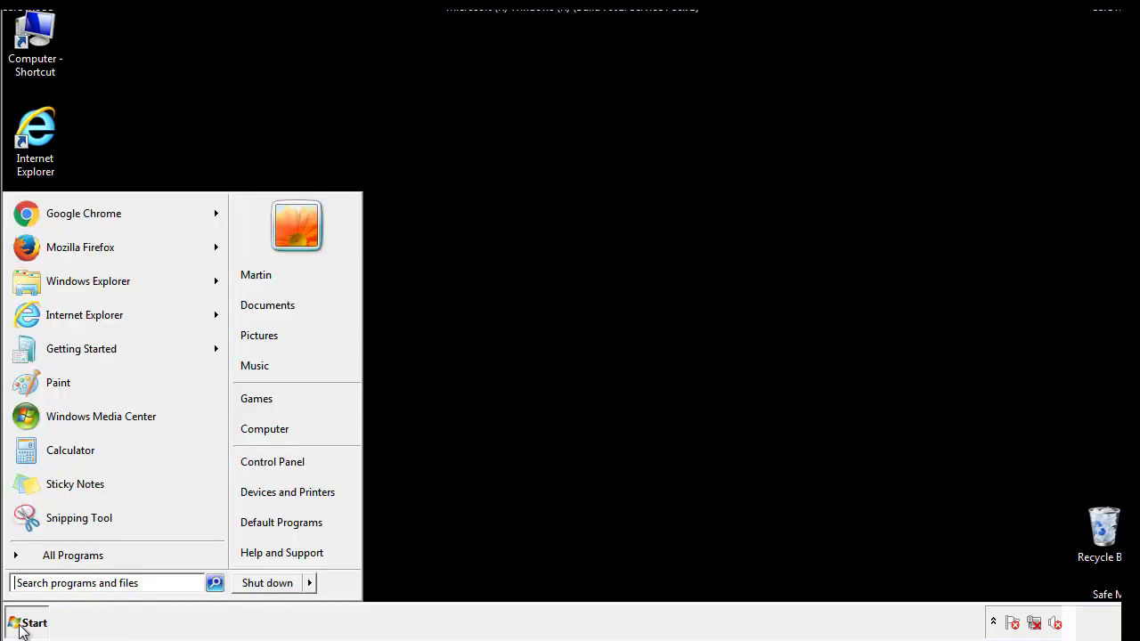
left_click(62, 583)
type("mscon")
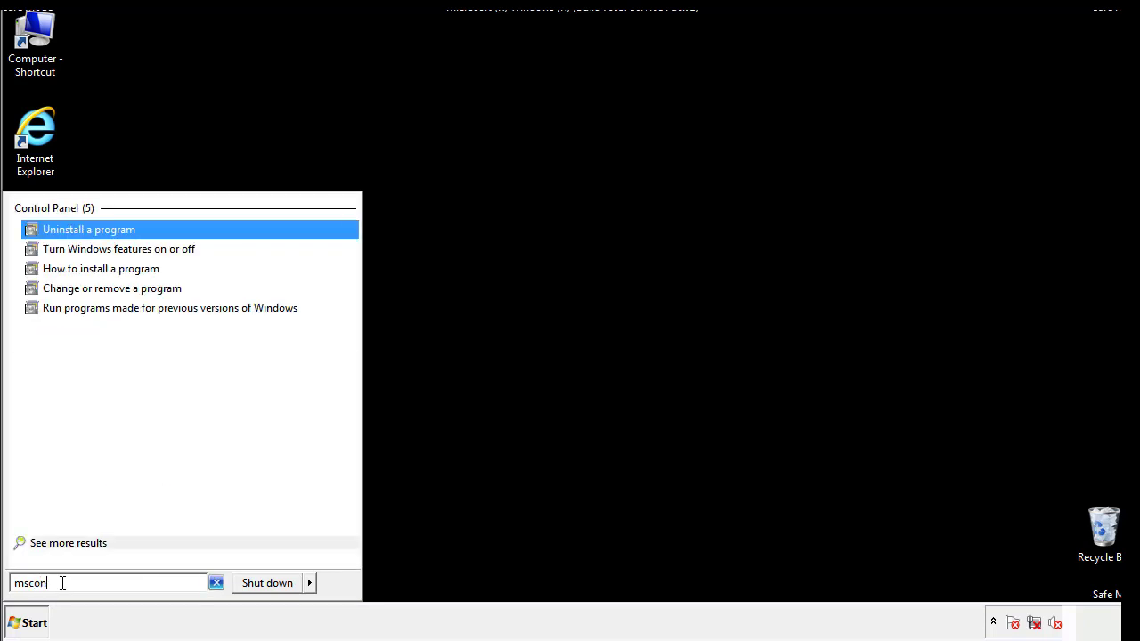
type("fig")
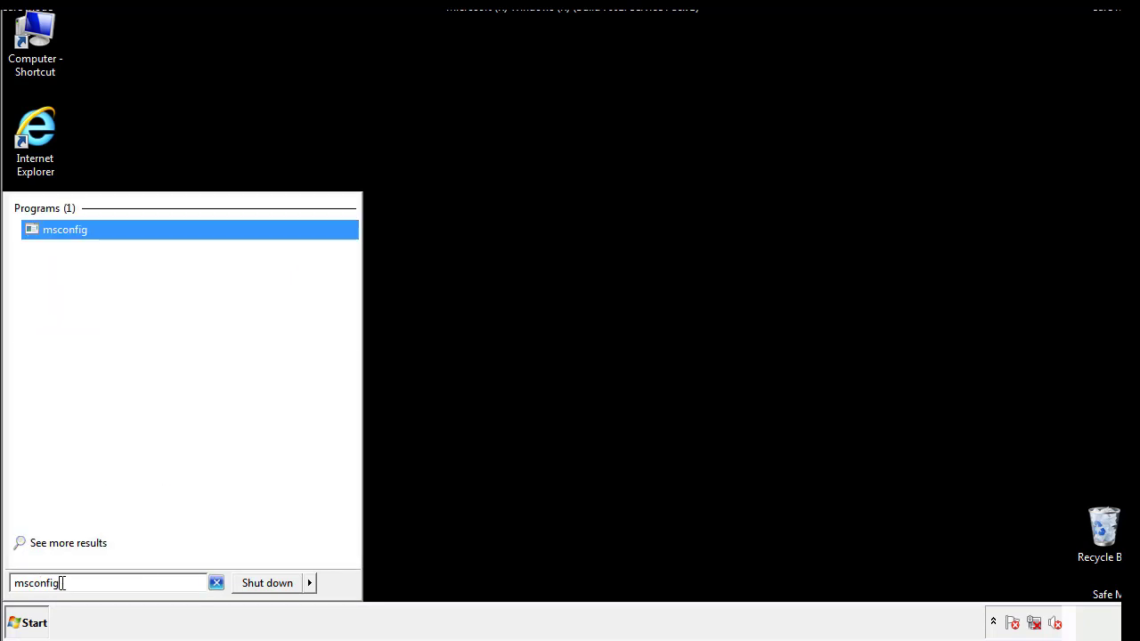
key("Return")
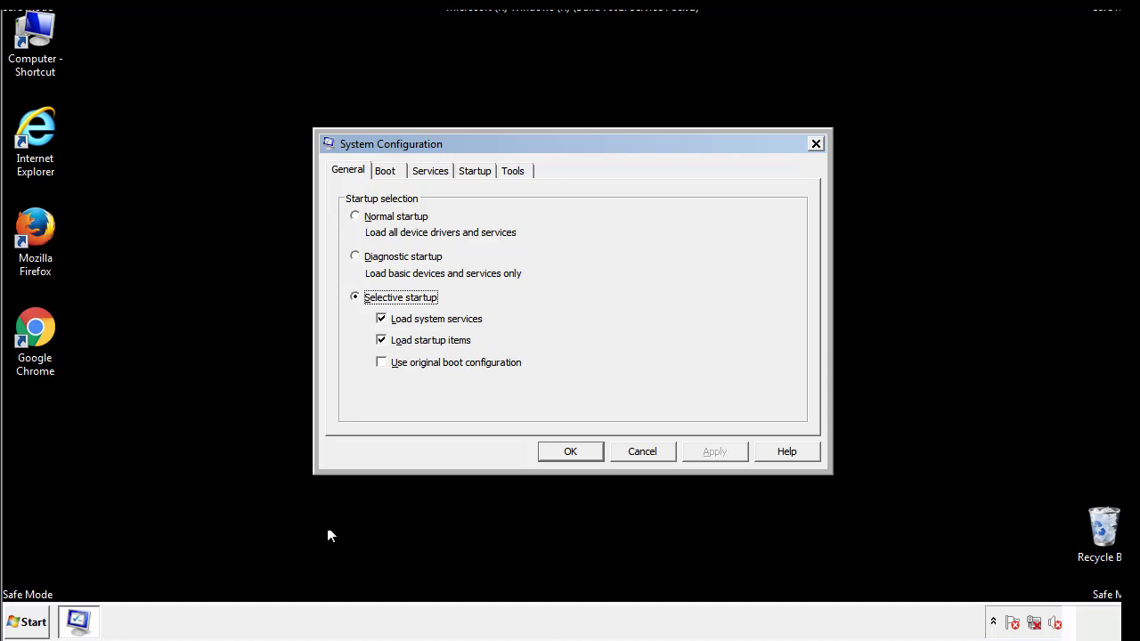
- Turn off Safe boot on the Boot tab, apply it, and restart the computer
left_click(390, 171)
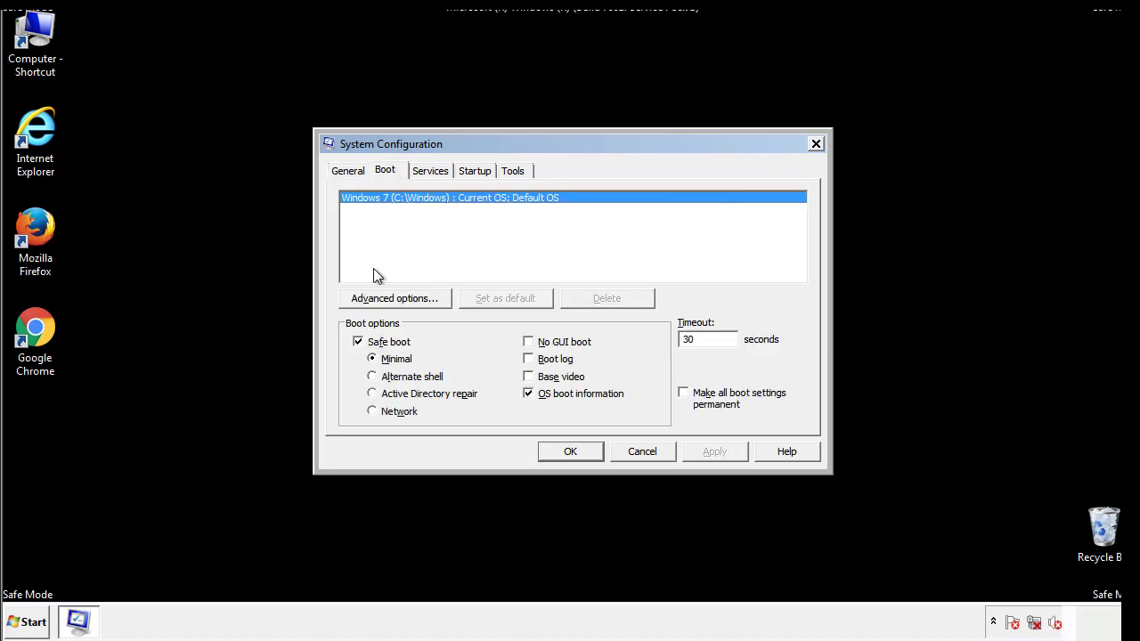
left_click(359, 342)
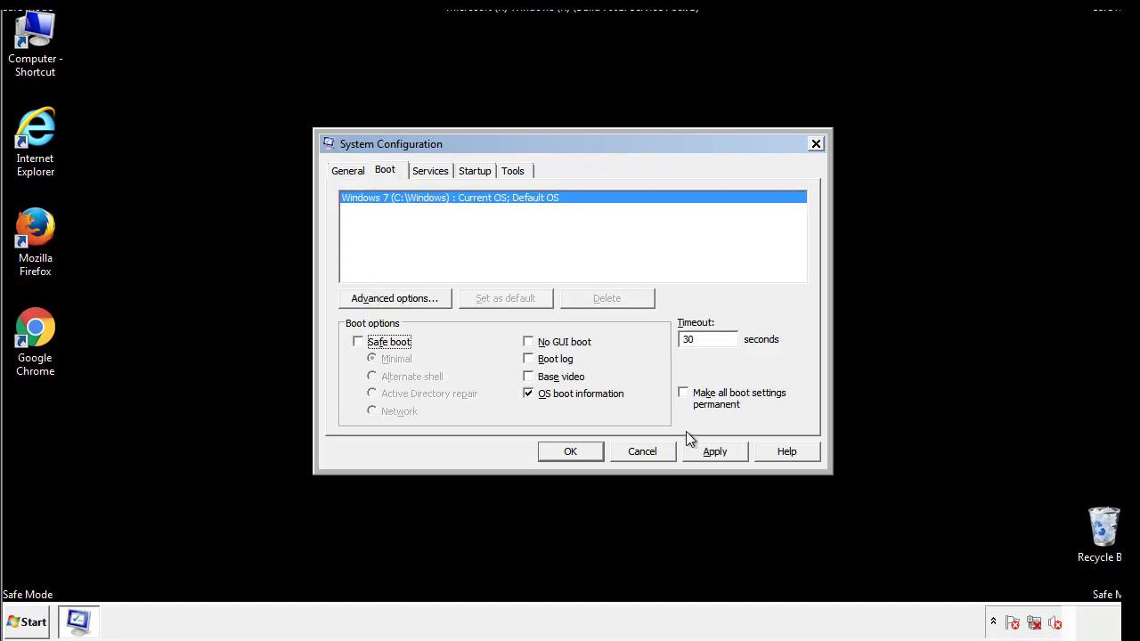
left_click(716, 451)
left_click(566, 451)
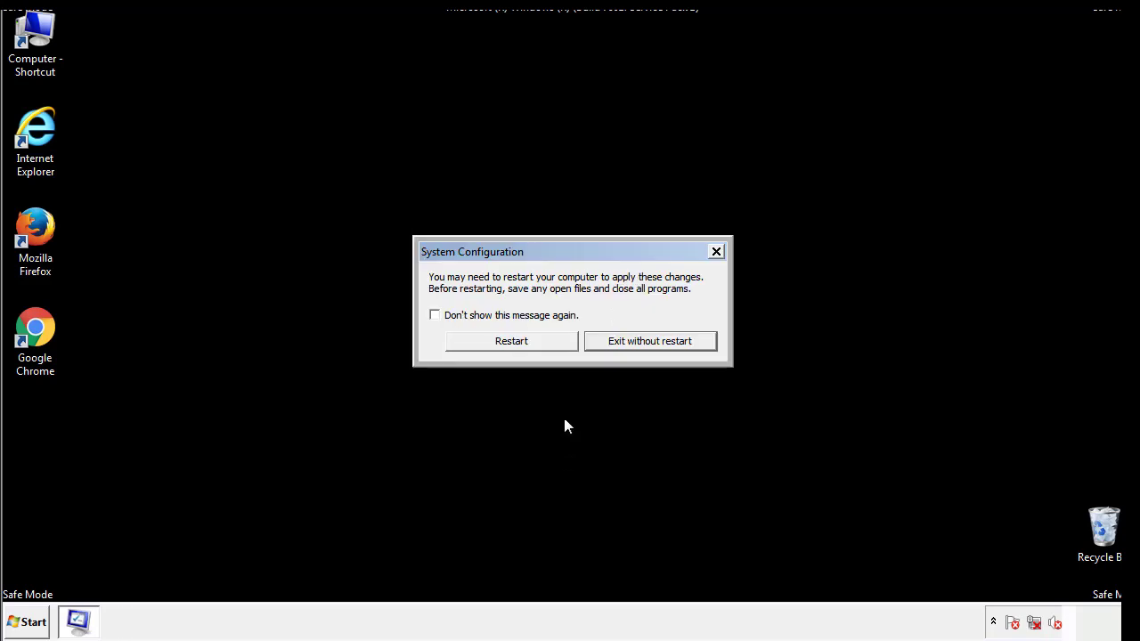
left_click(528, 348)
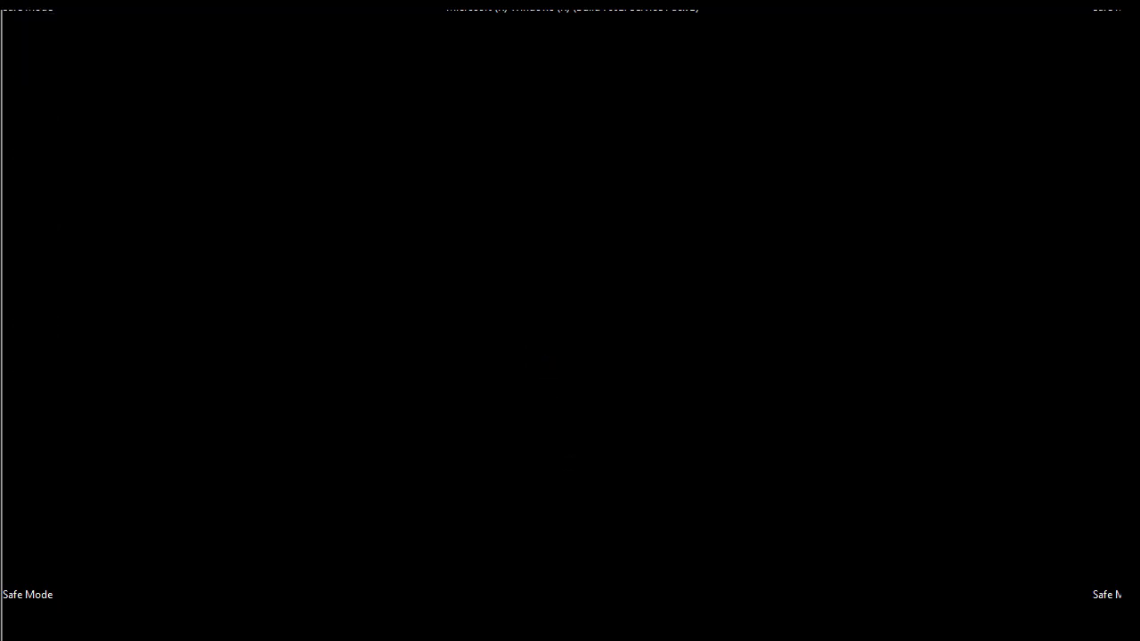